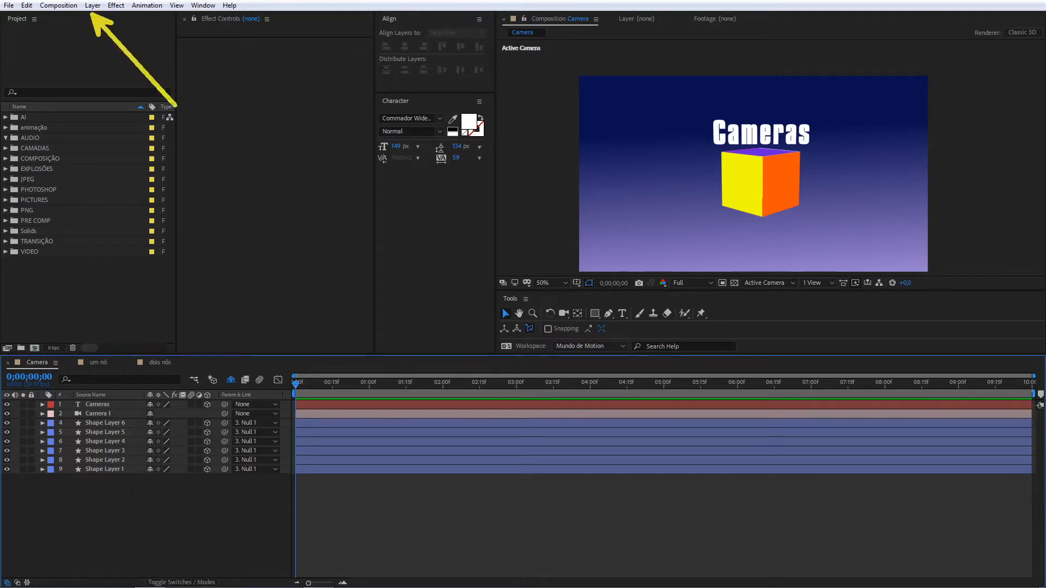
{"action": "left_click", "coordinate": [92, 6]}
{"action": "mouse_move", "coordinate": [107, 21]}
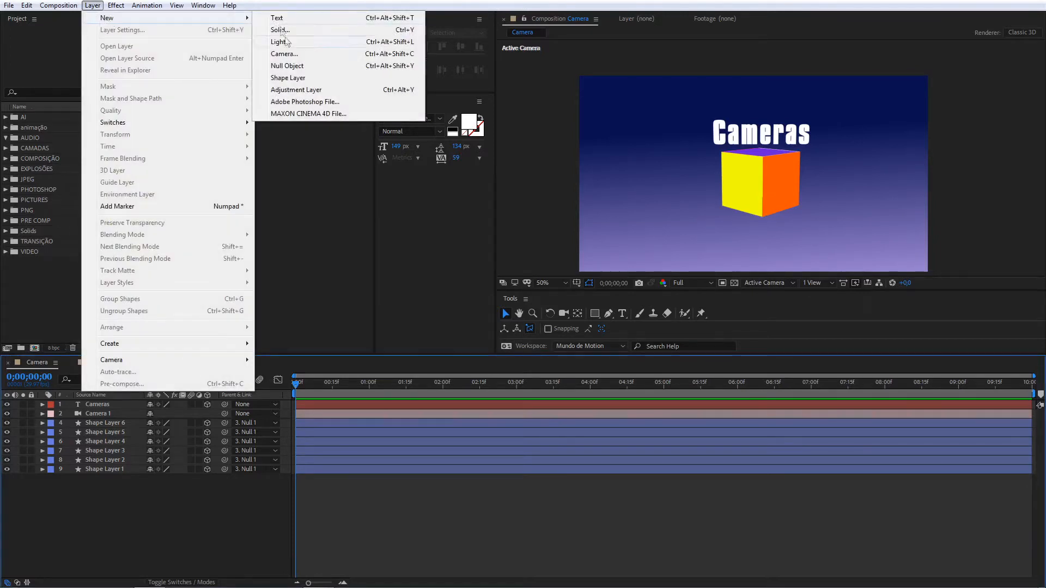
{"action": "right_click", "coordinate": [155, 515]}
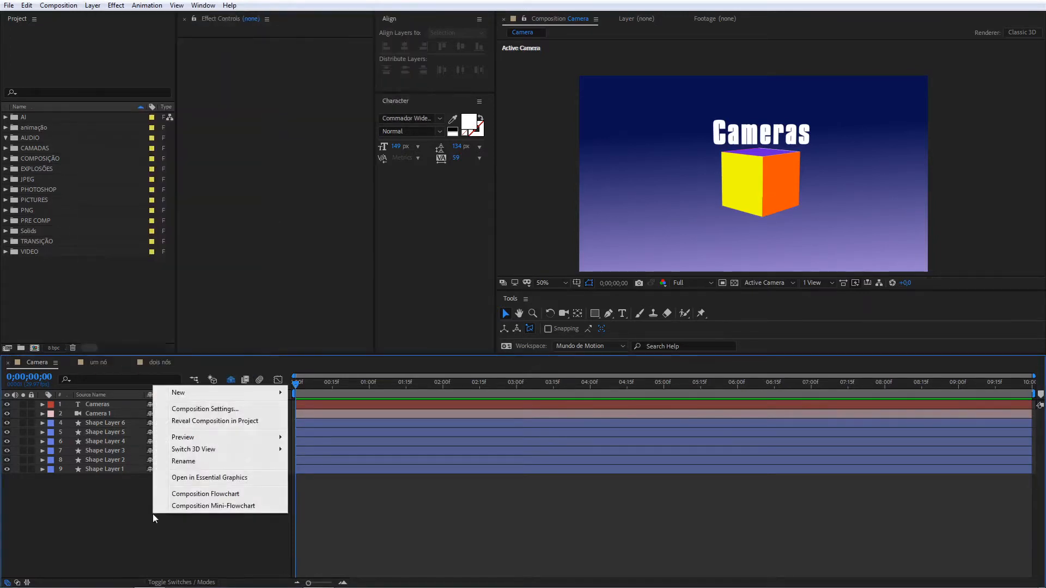
{"action": "mouse_move", "coordinate": [191, 399]}
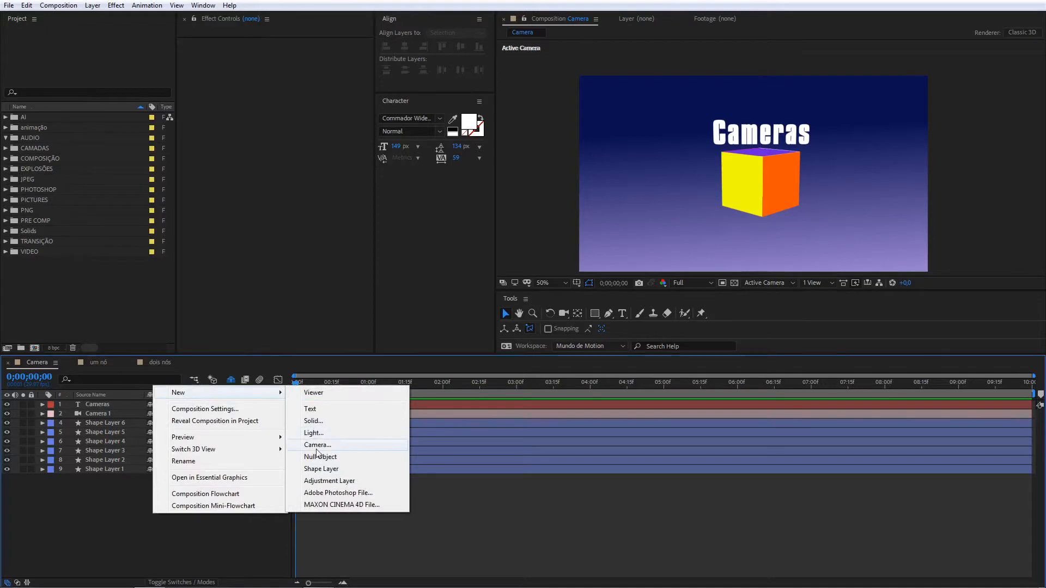
{"action": "left_click", "coordinate": [105, 534]}
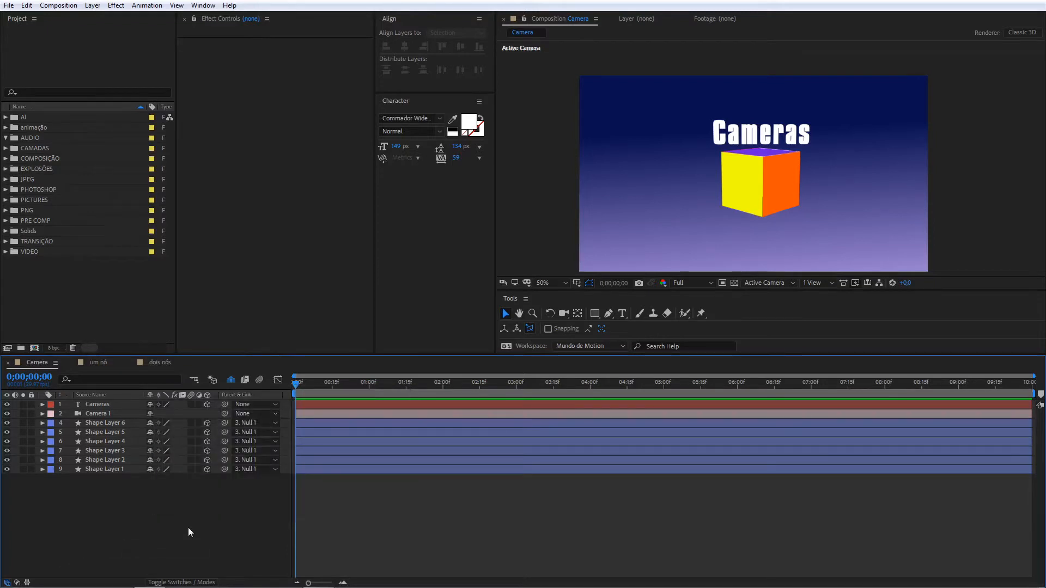
{"action": "key", "text": "ctrl+alt+shift+c"}
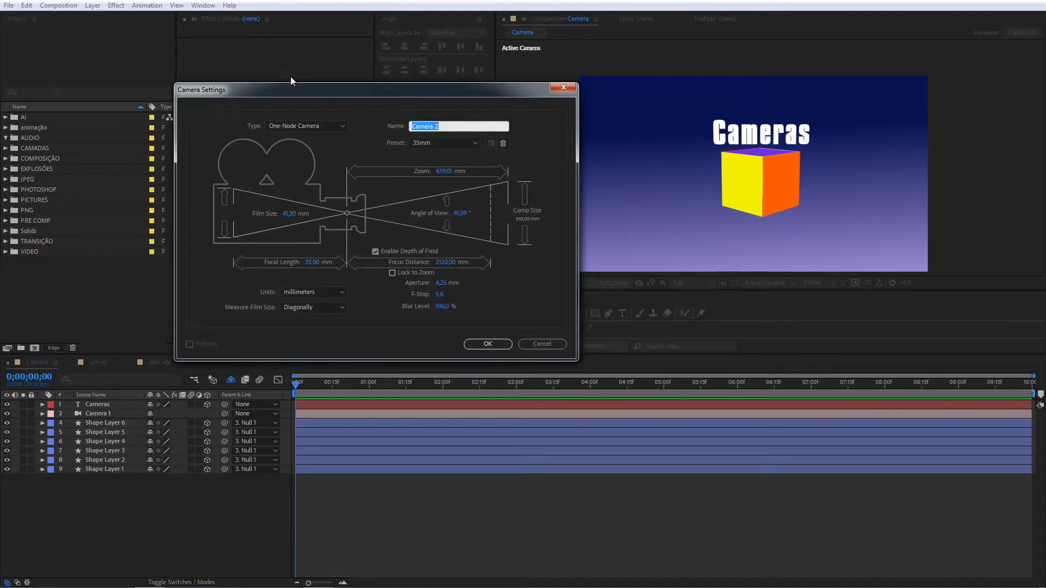
{"action": "left_click", "coordinate": [544, 345]}
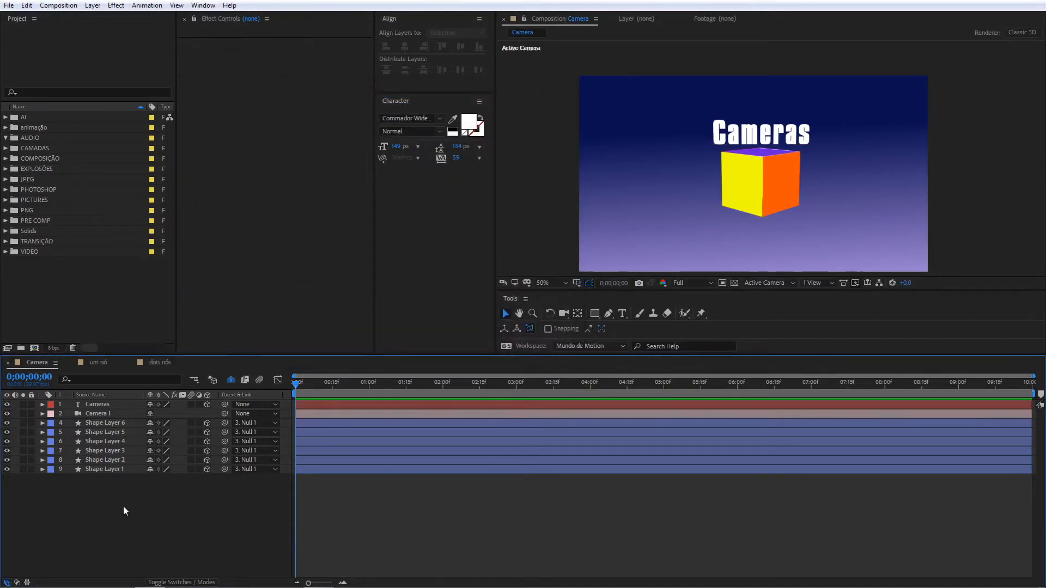
Step: Create a new composition with the Story preset and add a camera layer to it
{"action": "key", "text": "ctrl+n"}
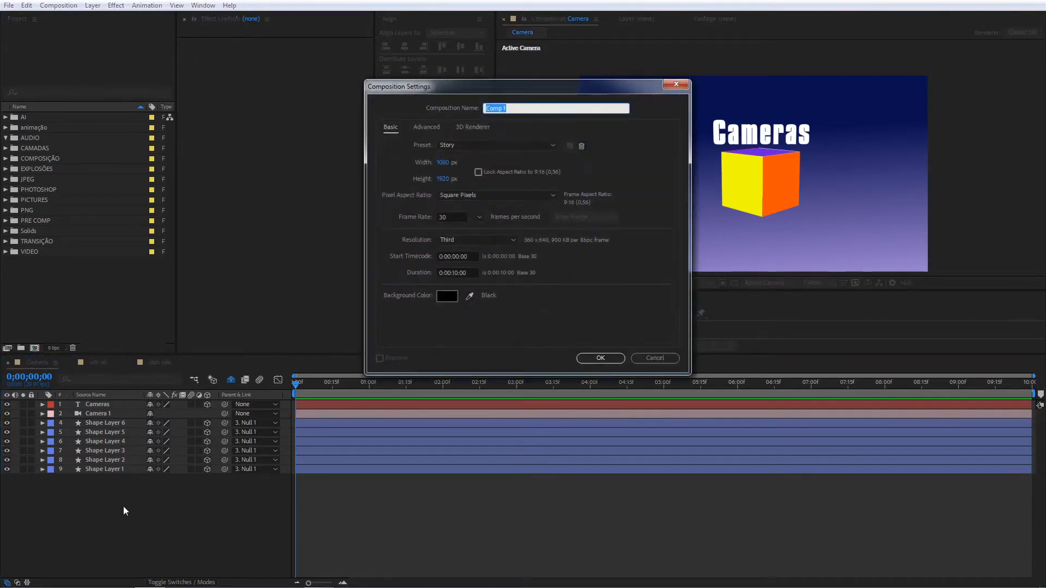
{"action": "key", "text": "Return"}
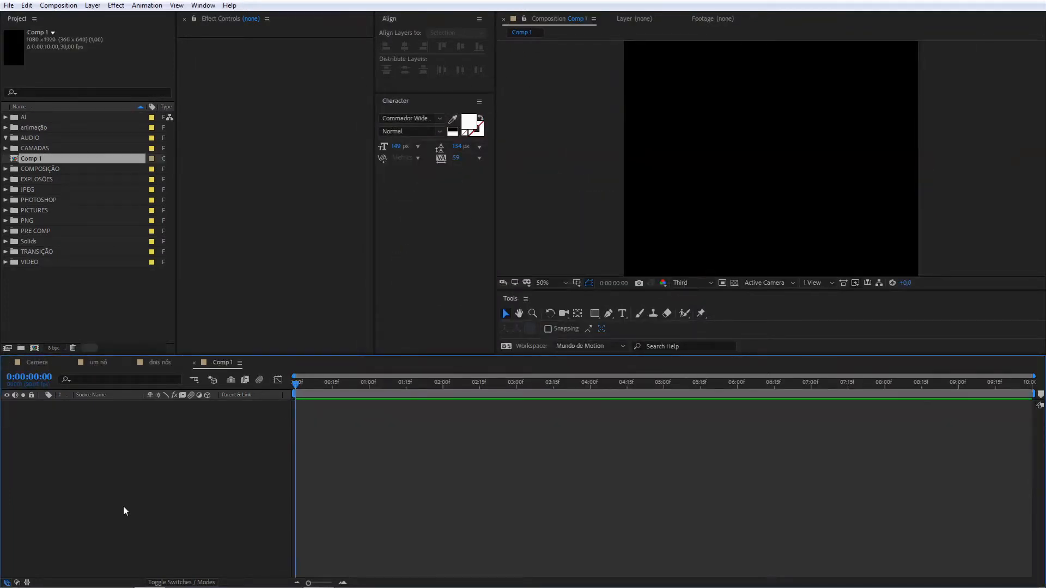
{"action": "key", "text": "ctrl+alt+shift+c"}
{"action": "left_click", "coordinate": [487, 343]}
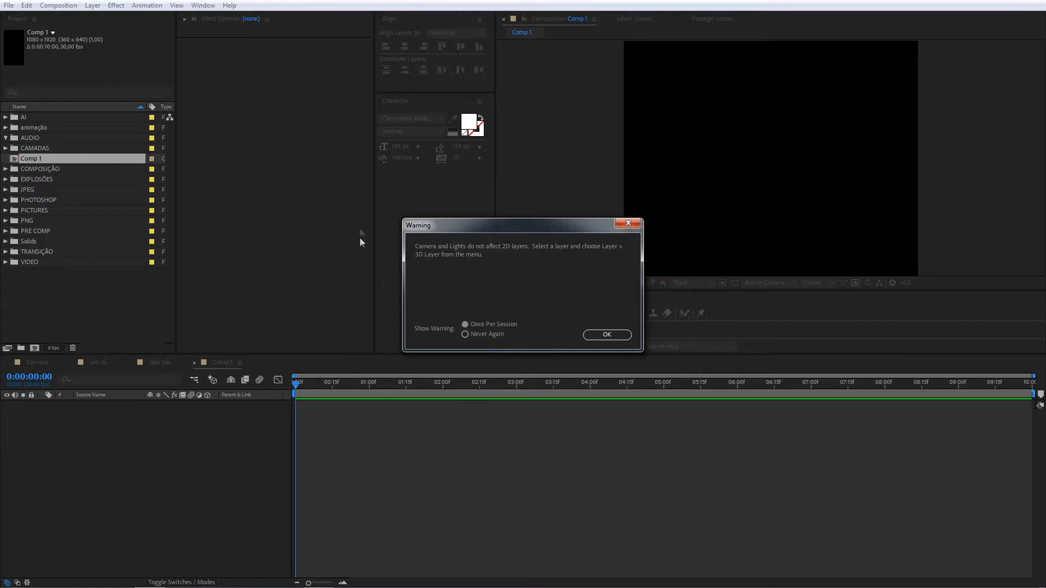
{"action": "left_click", "coordinate": [628, 223]}
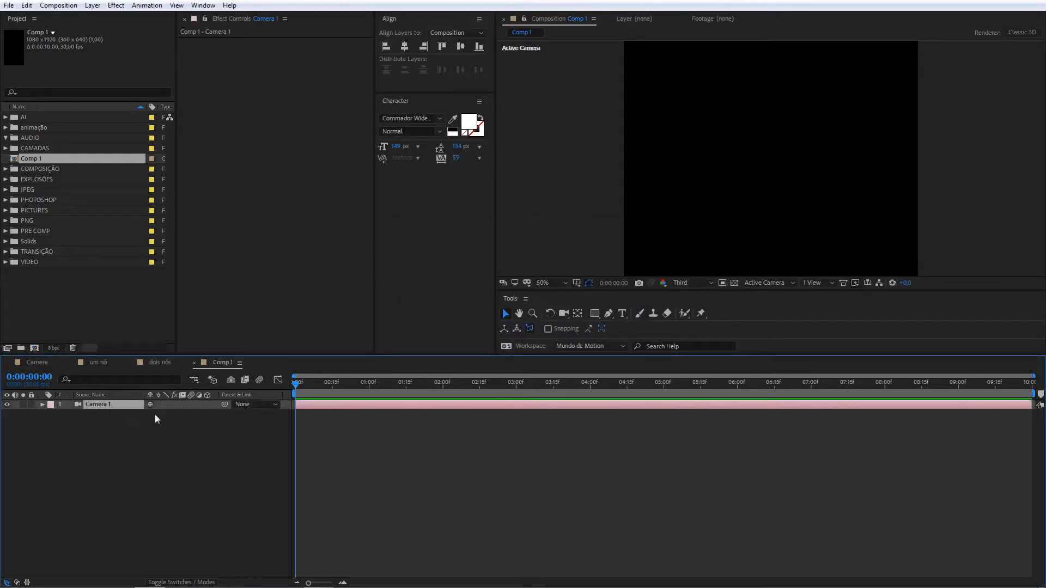
Step: Delete the Comp 1 composition from the project
{"action": "left_click", "coordinate": [31, 159]}
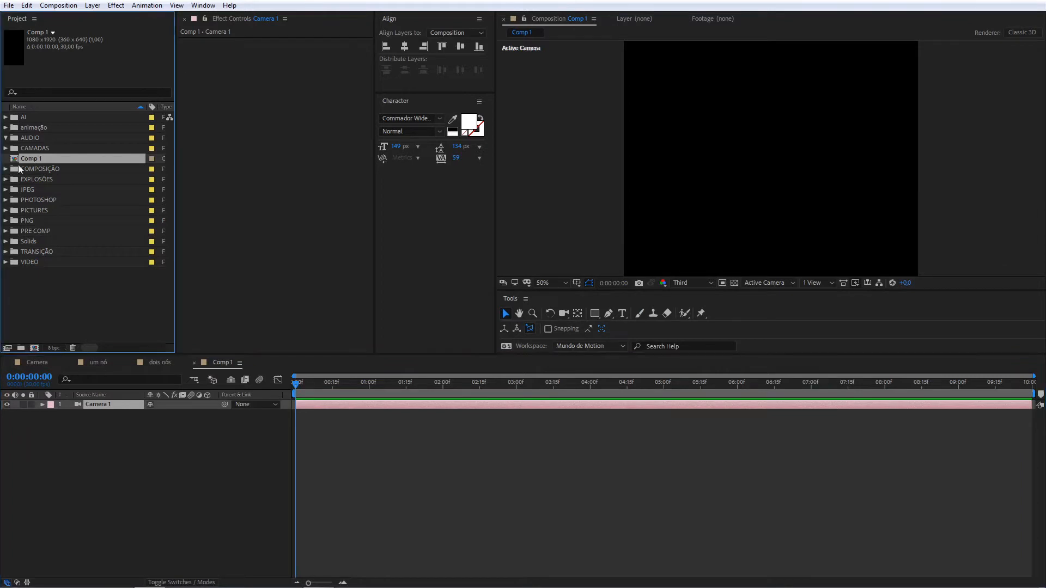
{"action": "key", "text": "Delete"}
{"action": "left_click", "coordinate": [540, 305]}
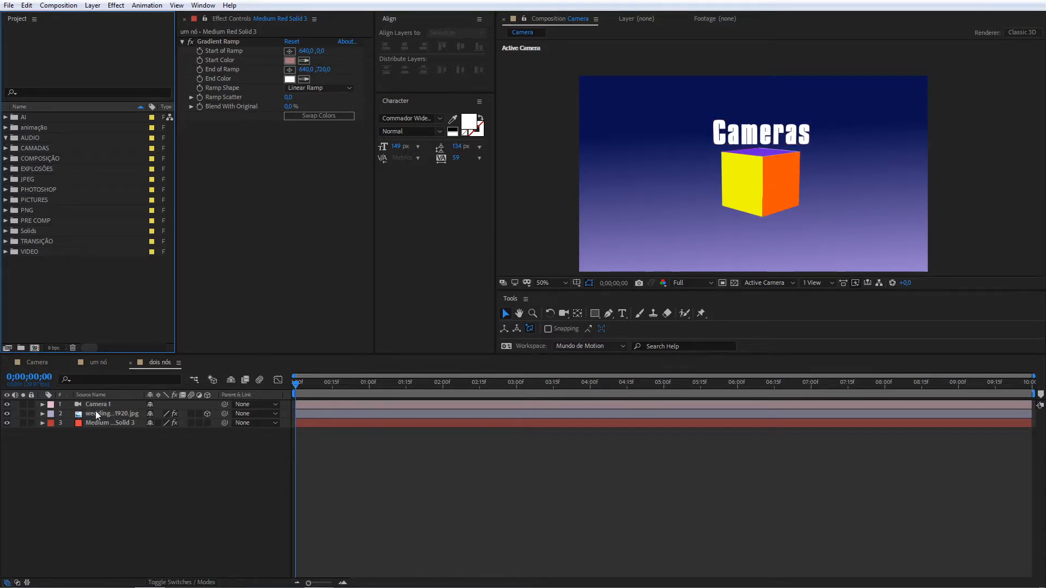
Step: Open the camera settings of the Camera 1 layer in the dois nós composition
{"action": "left_click", "coordinate": [98, 405]}
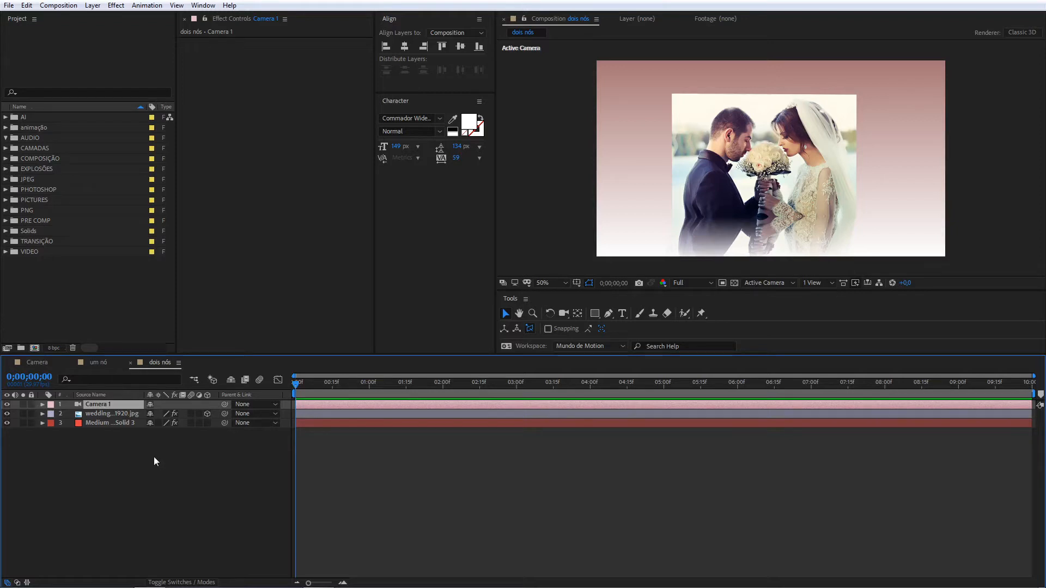
{"action": "key", "text": "ctrl+shift+y"}
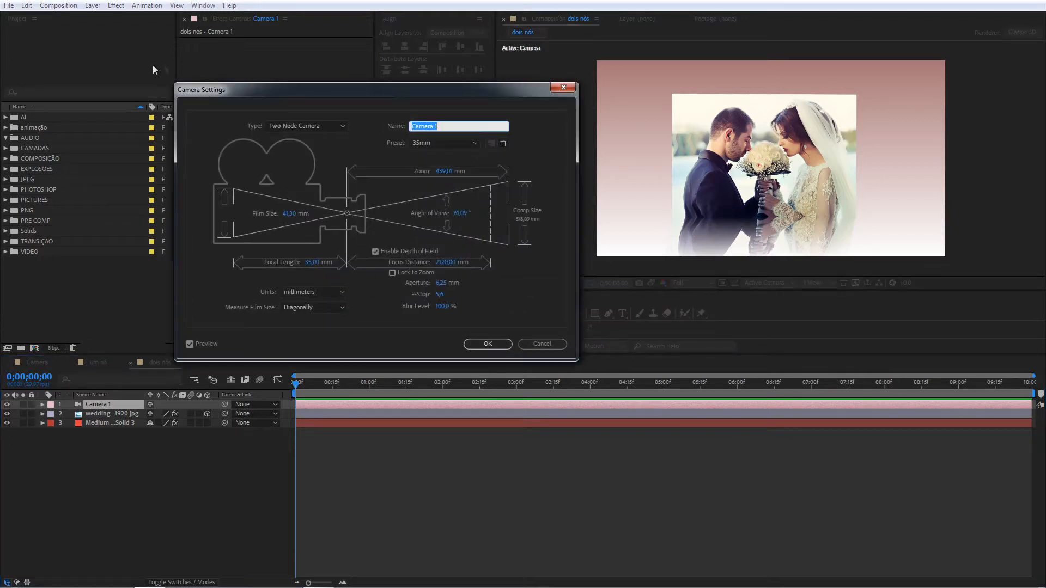
{"action": "left_click", "coordinate": [561, 89]}
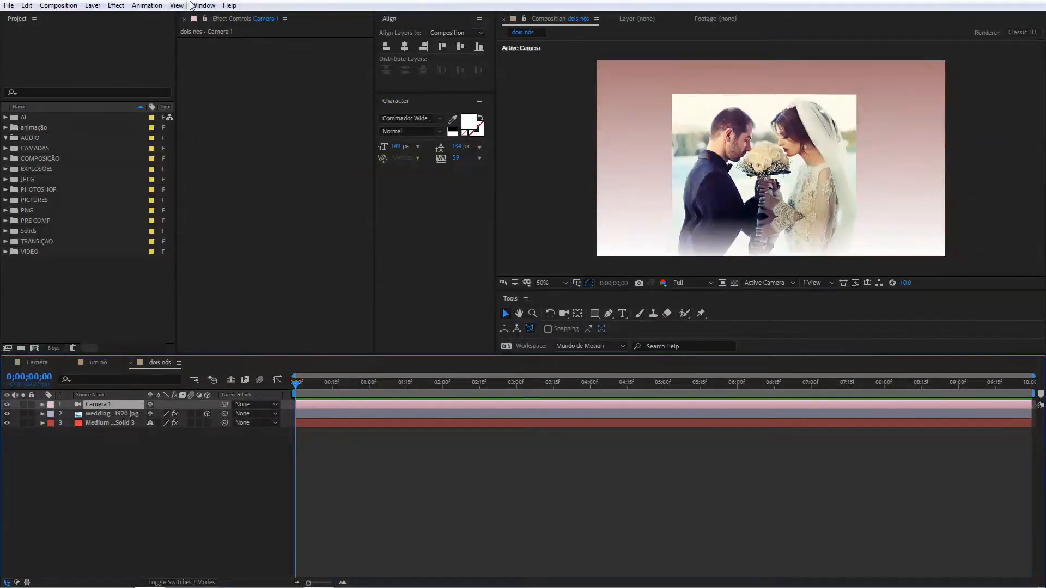
{"action": "left_click", "coordinate": [93, 6]}
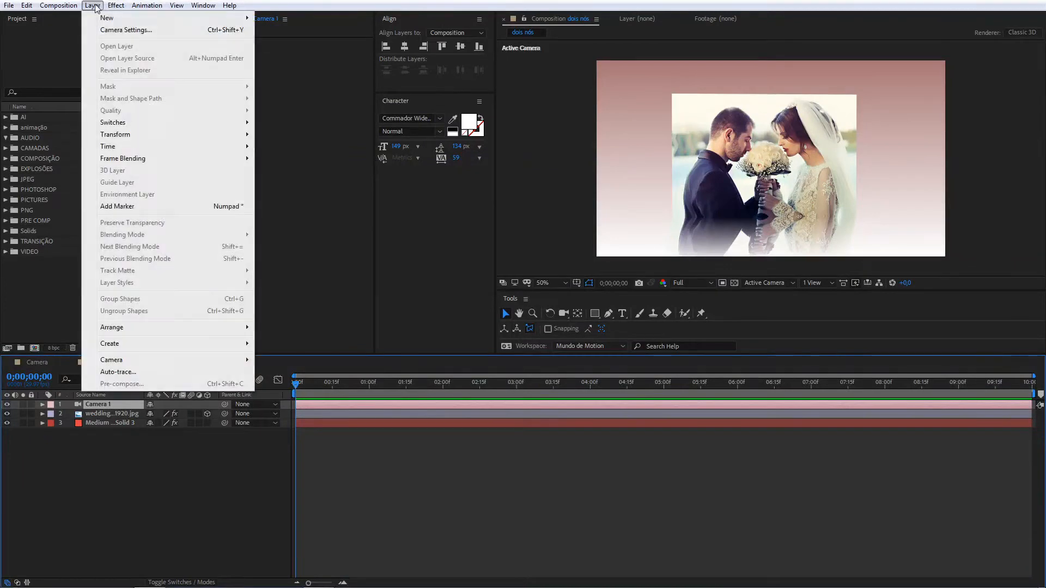
{"action": "left_click", "coordinate": [134, 30]}
{"action": "left_click_drag", "start_coordinate": [370, 96], "coordinate": [545, 145]}
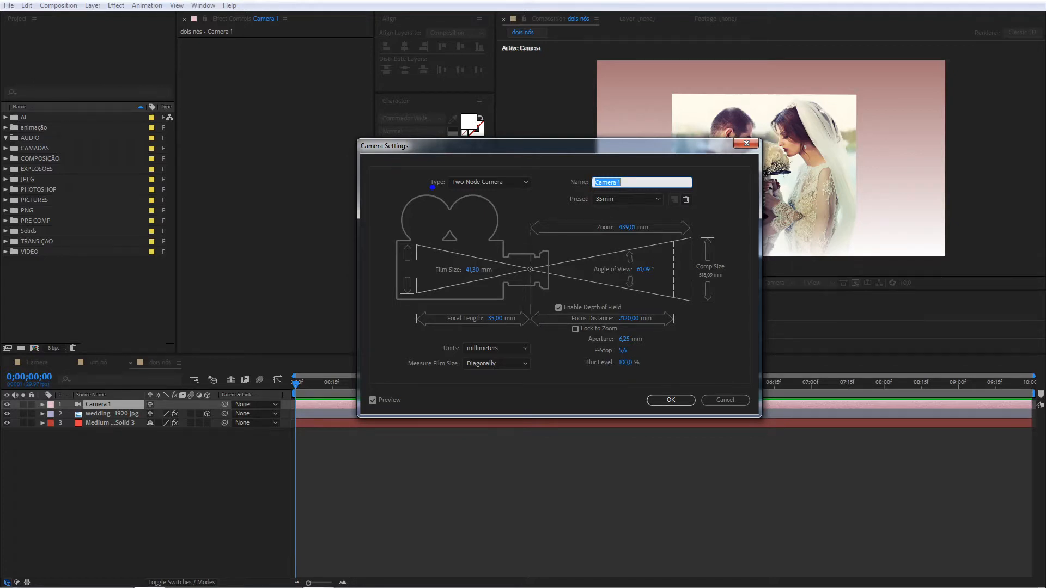
Step: Examine Camera 1's type, name, preset, zoom, film size, angle of view, focal length and depth-of-field settings
{"action": "mouse_move", "coordinate": [424, 166]}
{"action": "left_mouse_down"}
{"action": "mouse_move", "coordinate": [535, 203]}
{"action": "mouse_move", "coordinate": [510, 136]}
{"action": "left_mouse_up"}
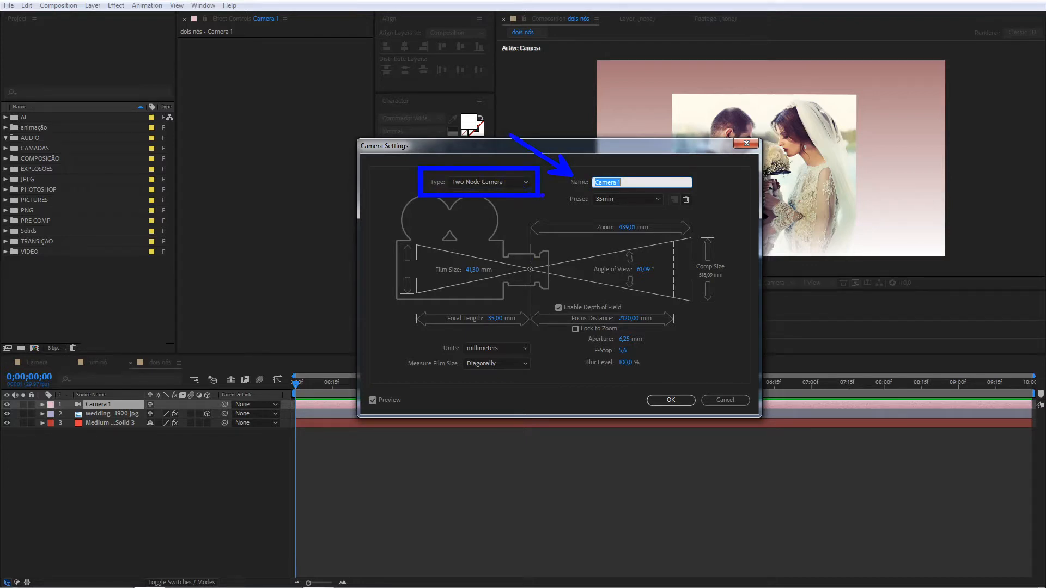
{"action": "left_click_drag", "start_coordinate": [565, 198], "coordinate": [492, 206]}
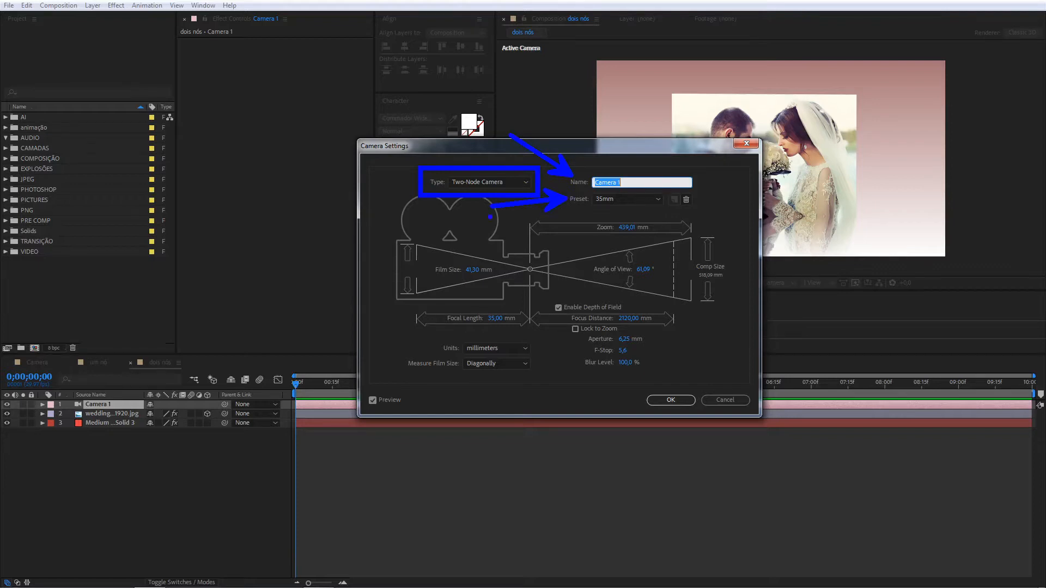
{"action": "left_click_drag", "start_coordinate": [426, 257], "coordinate": [502, 281]}
{"action": "left_click_drag", "start_coordinate": [588, 215], "coordinate": [658, 240]}
{"action": "left_click_drag", "start_coordinate": [584, 249], "coordinate": [665, 286]}
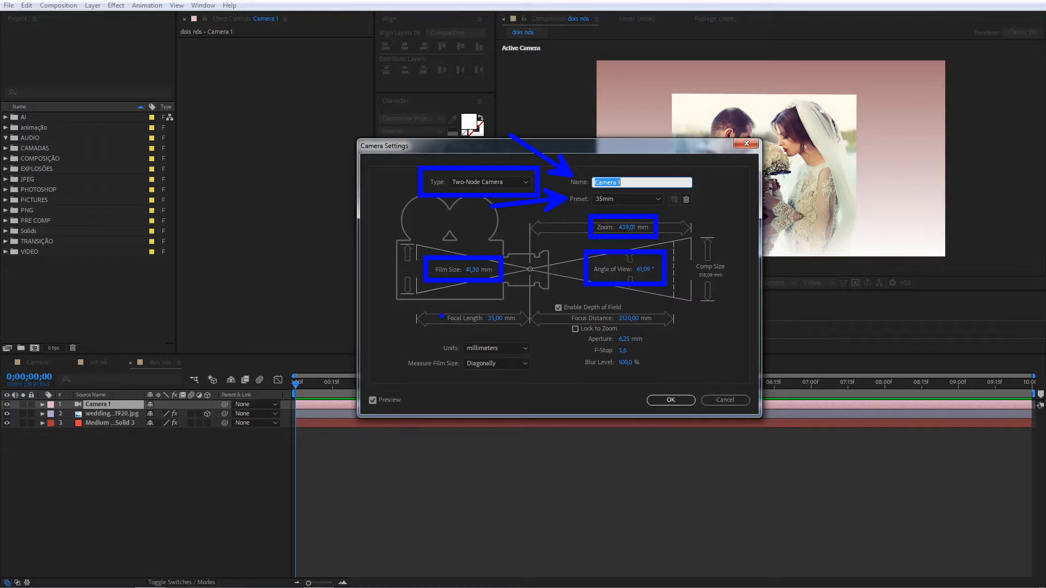
{"action": "left_click_drag", "start_coordinate": [441, 316], "coordinate": [362, 295]}
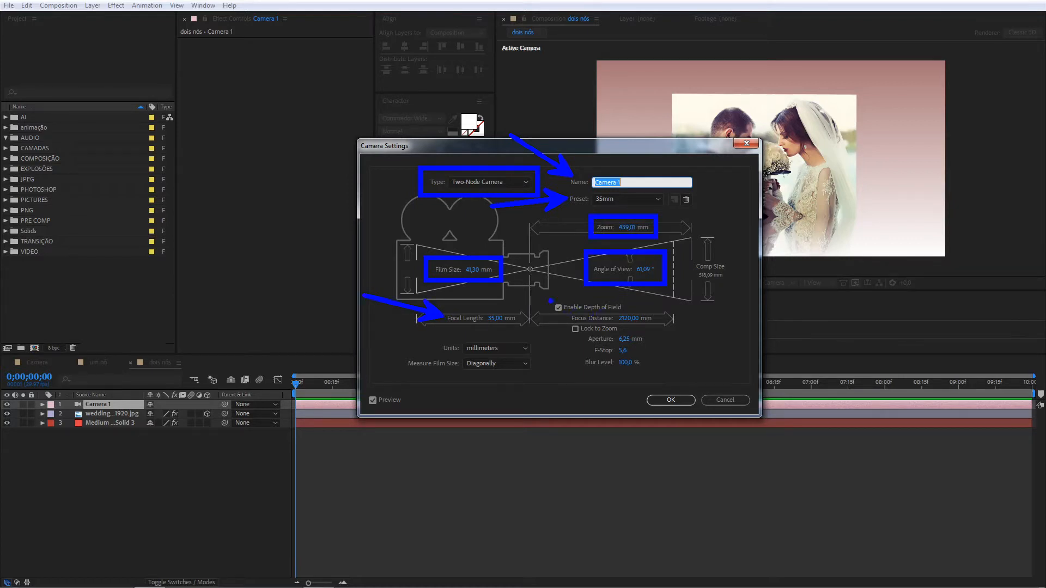
{"action": "mouse_move", "coordinate": [553, 302]}
{"action": "left_mouse_down"}
{"action": "mouse_move", "coordinate": [532, 246]}
{"action": "mouse_move", "coordinate": [506, 233]}
{"action": "left_mouse_up"}
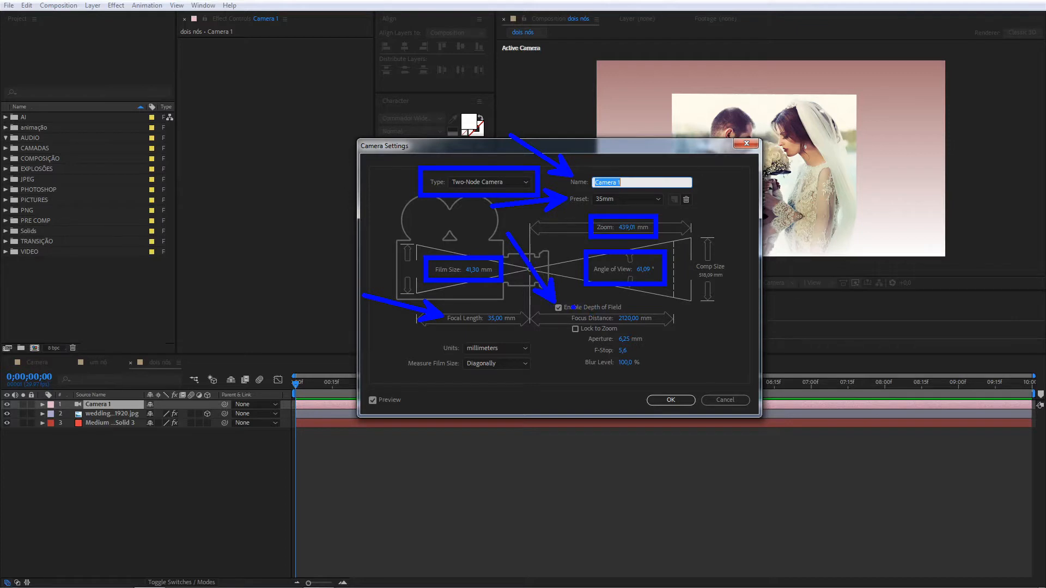
{"action": "mouse_move", "coordinate": [566, 310]}
{"action": "left_mouse_down"}
{"action": "mouse_move", "coordinate": [605, 326]}
{"action": "mouse_move", "coordinate": [664, 326]}
{"action": "left_mouse_up"}
{"action": "mouse_move", "coordinate": [569, 329]}
{"action": "left_mouse_down"}
{"action": "mouse_move", "coordinate": [542, 354]}
{"action": "mouse_move", "coordinate": [506, 332]}
{"action": "left_mouse_up"}
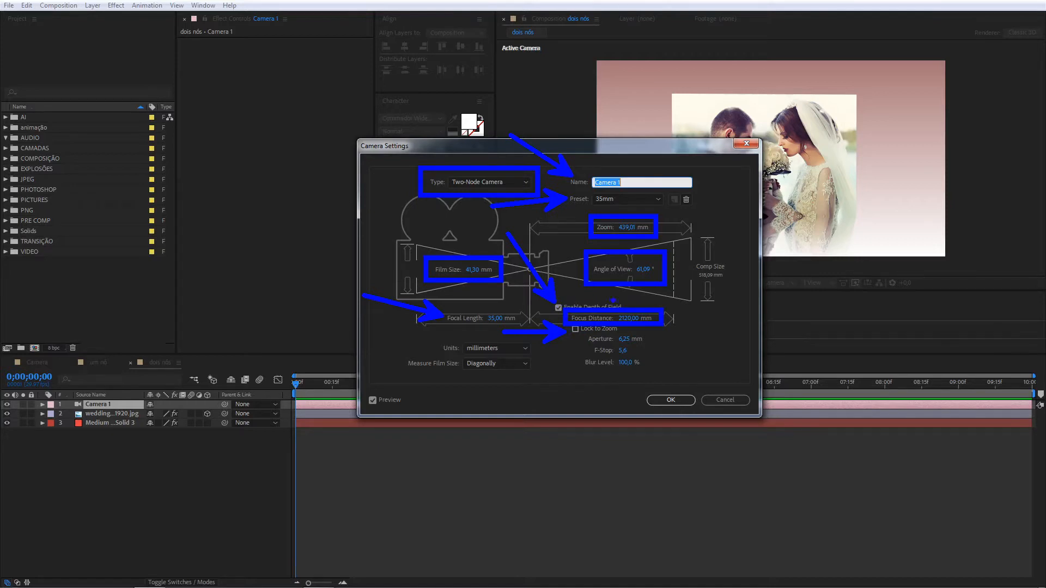
{"action": "mouse_move", "coordinate": [581, 329]}
{"action": "left_mouse_down"}
{"action": "mouse_move", "coordinate": [619, 367]}
{"action": "mouse_move", "coordinate": [659, 372]}
{"action": "left_mouse_up"}
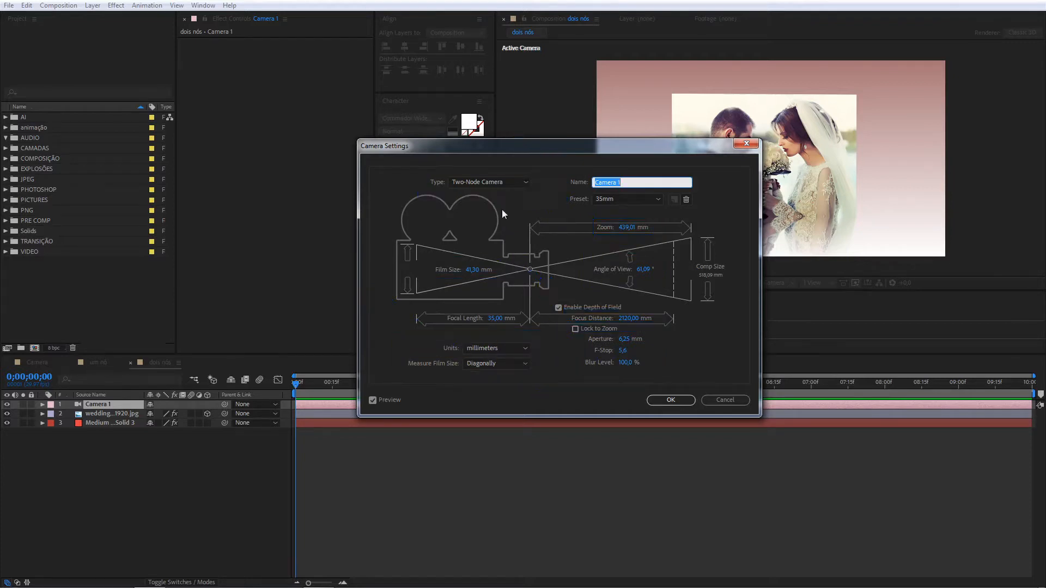
Step: Review the available camera types and the lens presets for Camera 1
{"action": "mouse_move", "coordinate": [556, 149]}
{"action": "left_mouse_down"}
{"action": "mouse_move", "coordinate": [437, 139]}
{"action": "mouse_move", "coordinate": [345, 98]}
{"action": "mouse_move", "coordinate": [353, 92]}
{"action": "left_mouse_up"}
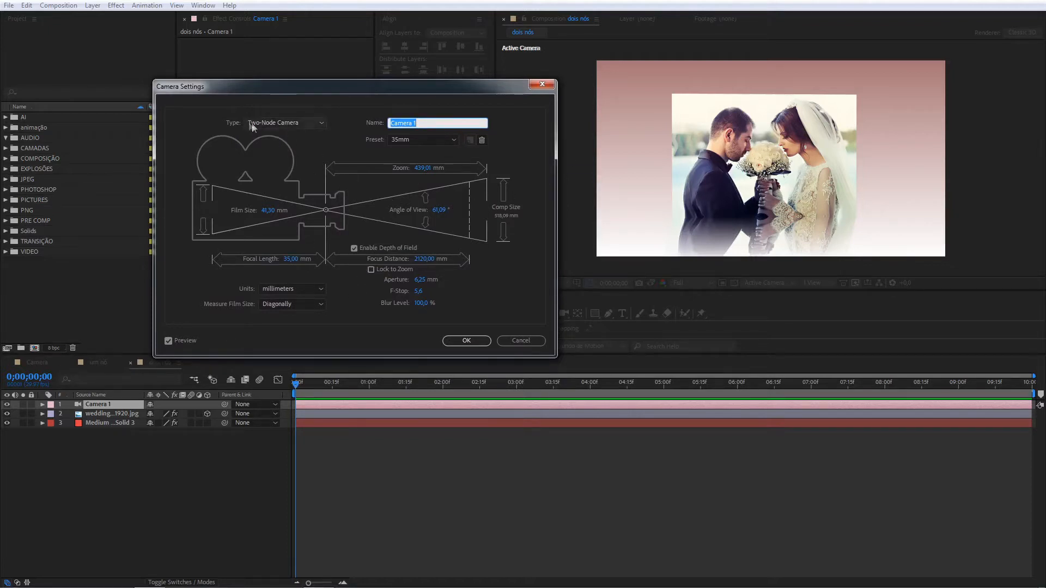
{"action": "left_click", "coordinate": [271, 123]}
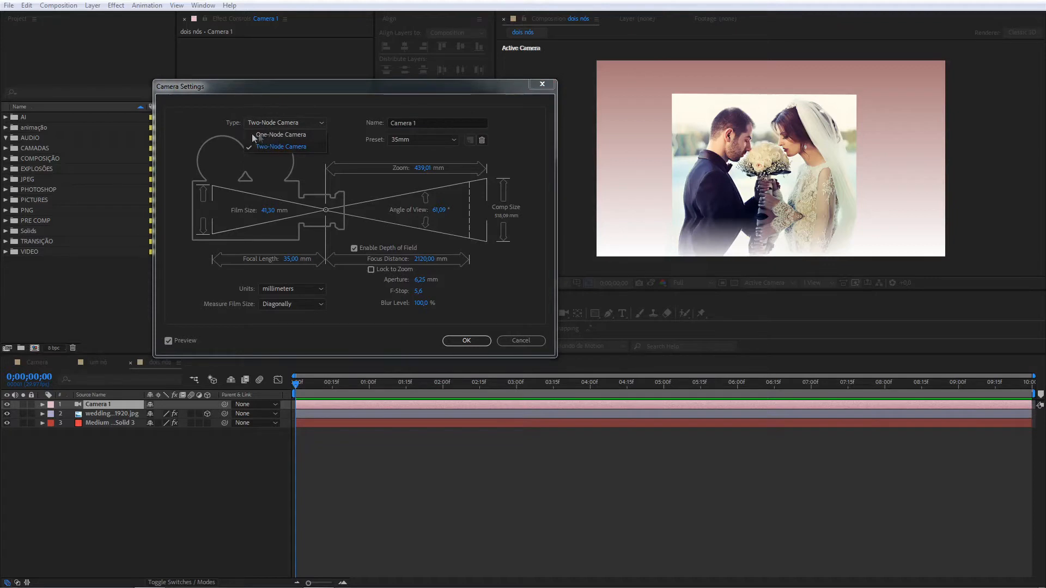
{"action": "left_click", "coordinate": [314, 119]}
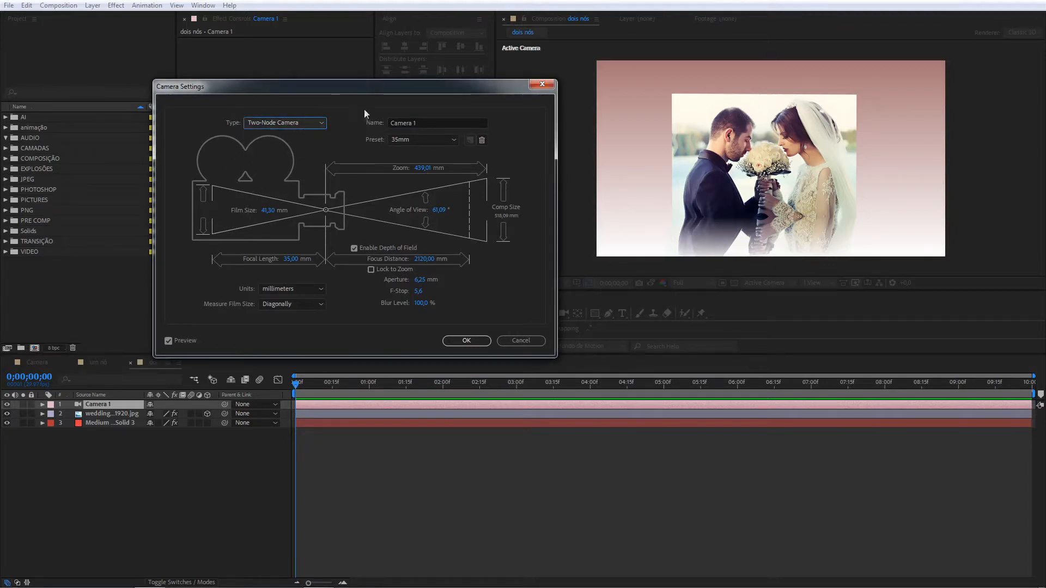
{"action": "left_click_drag", "start_coordinate": [385, 87], "coordinate": [426, 80]}
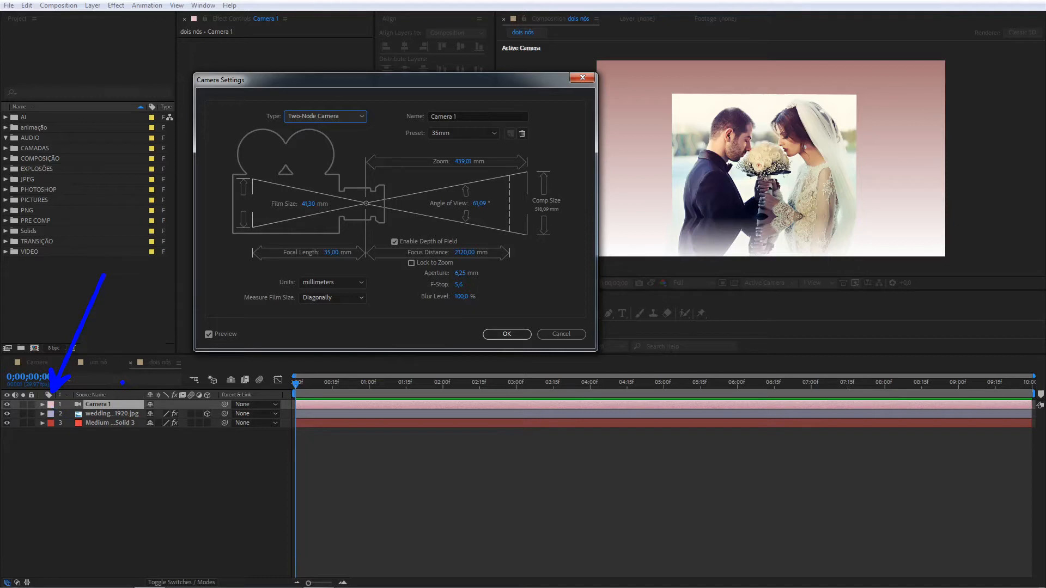
{"action": "key", "text": "Escape"}
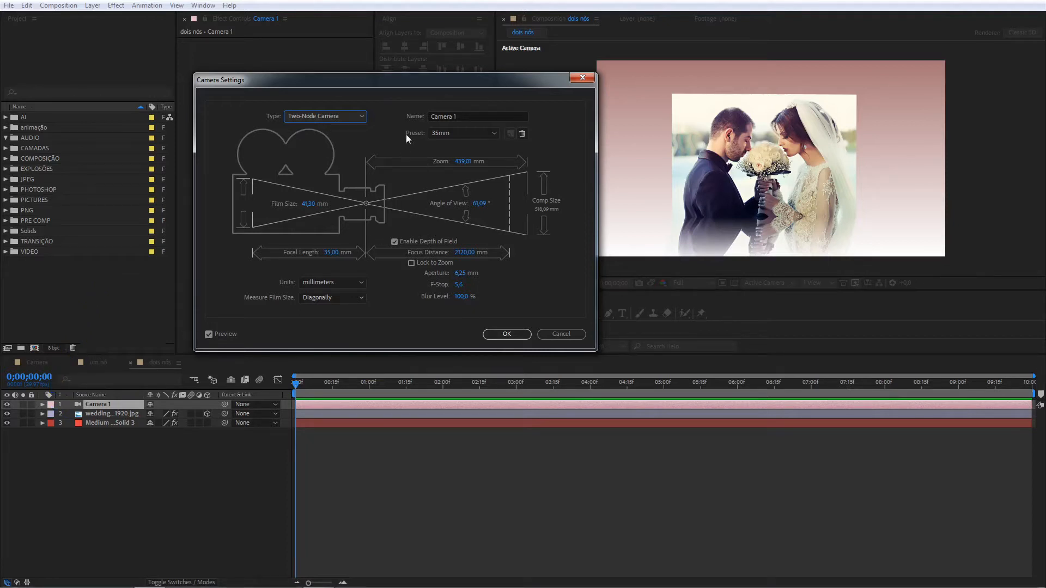
{"action": "left_click", "coordinate": [440, 136]}
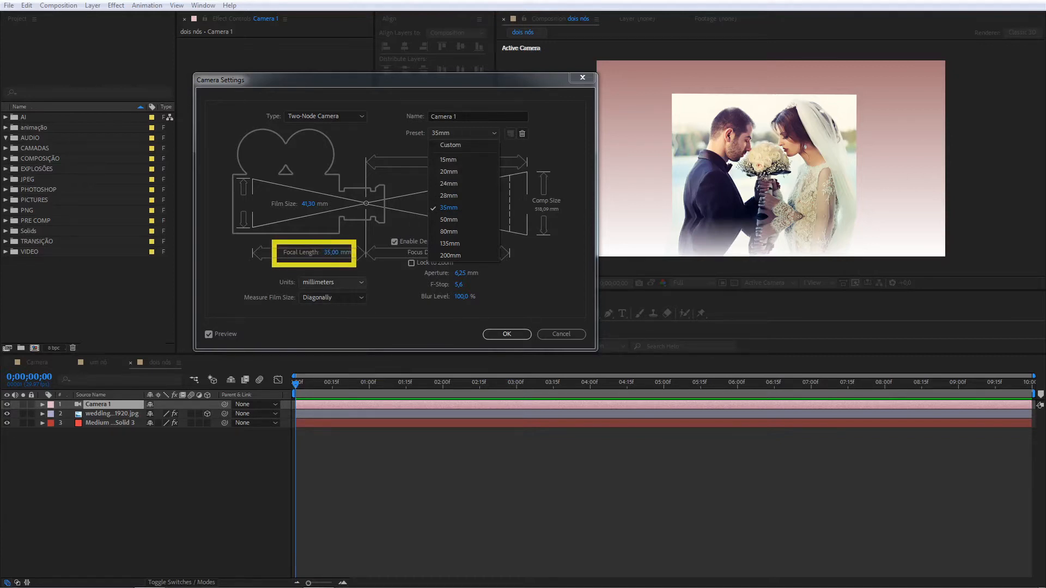
{"action": "key", "text": "Escape"}
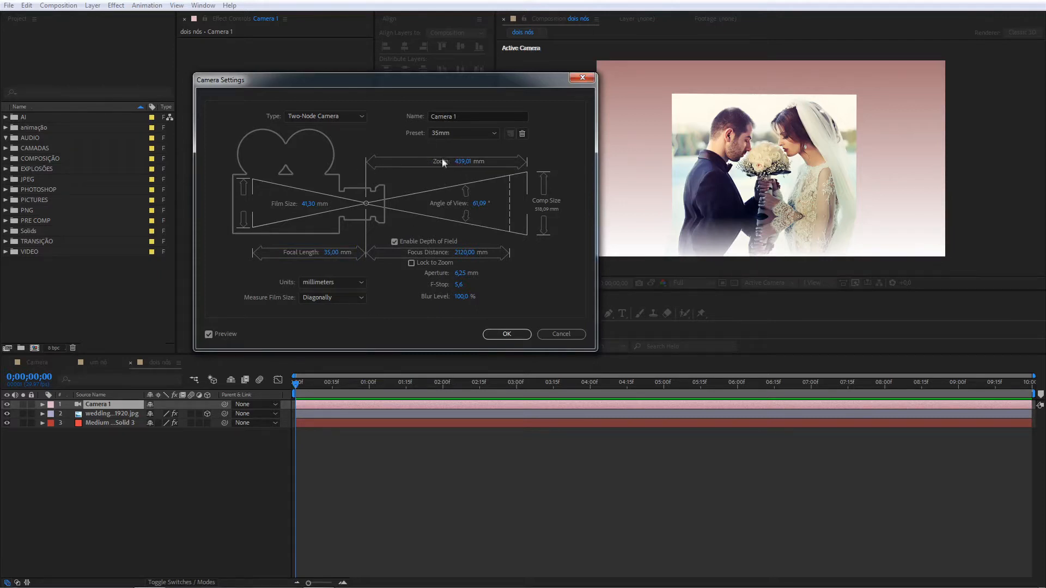
Step: Try a zoom of about 536,96 mm and a film size of 41 mm on Camera 1, and cancel the settings
{"action": "left_click_drag", "start_coordinate": [463, 162], "coordinate": [500, 169]}
{"action": "mouse_move", "coordinate": [308, 204]}
{"action": "left_mouse_down"}
{"action": "mouse_move", "coordinate": [353, 208]}
{"action": "mouse_move", "coordinate": [316, 209]}
{"action": "left_mouse_up"}
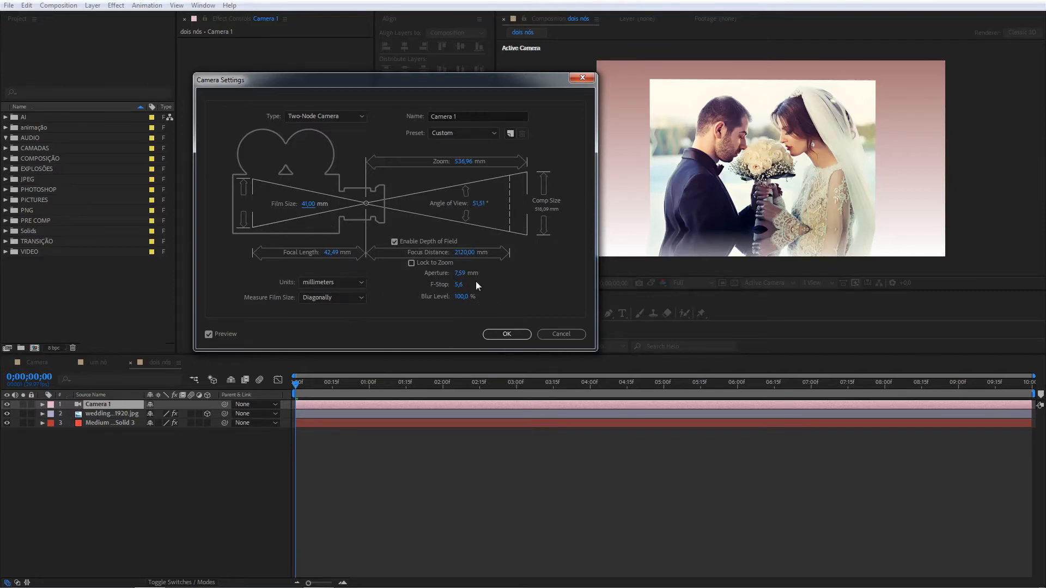
{"action": "left_click_drag", "start_coordinate": [365, 86], "coordinate": [297, 73]}
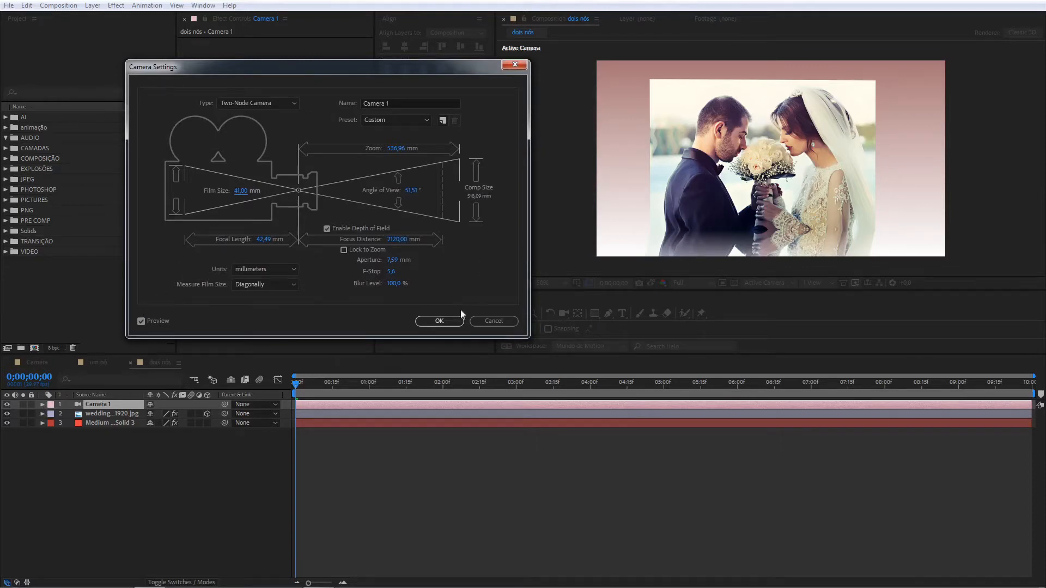
{"action": "left_click", "coordinate": [489, 318]}
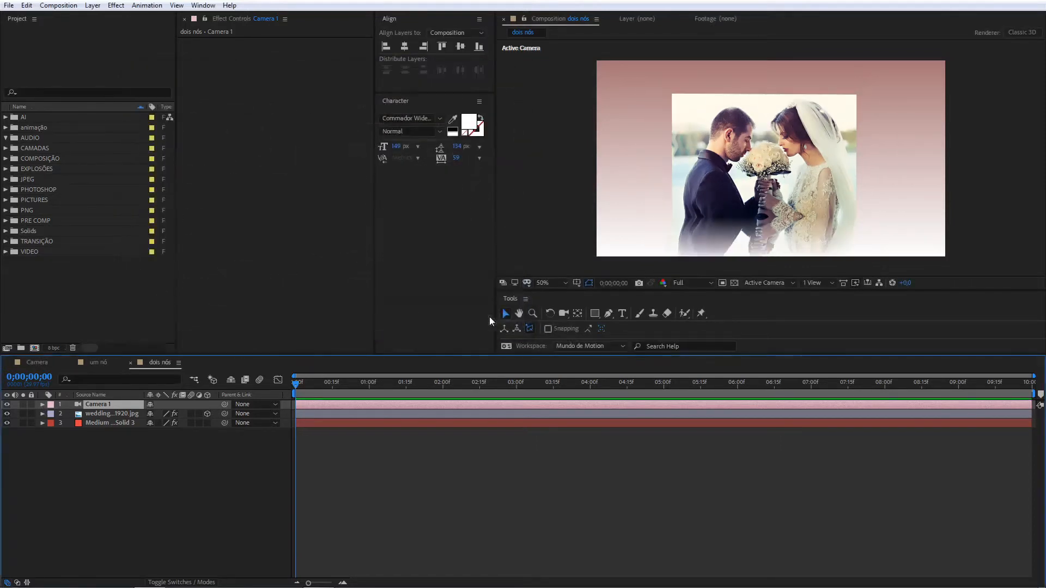
Step: Compare the um nó and dois nós compositions by switching repeatedly between them, finishing in dois nós
{"action": "left_click", "coordinate": [100, 363]}
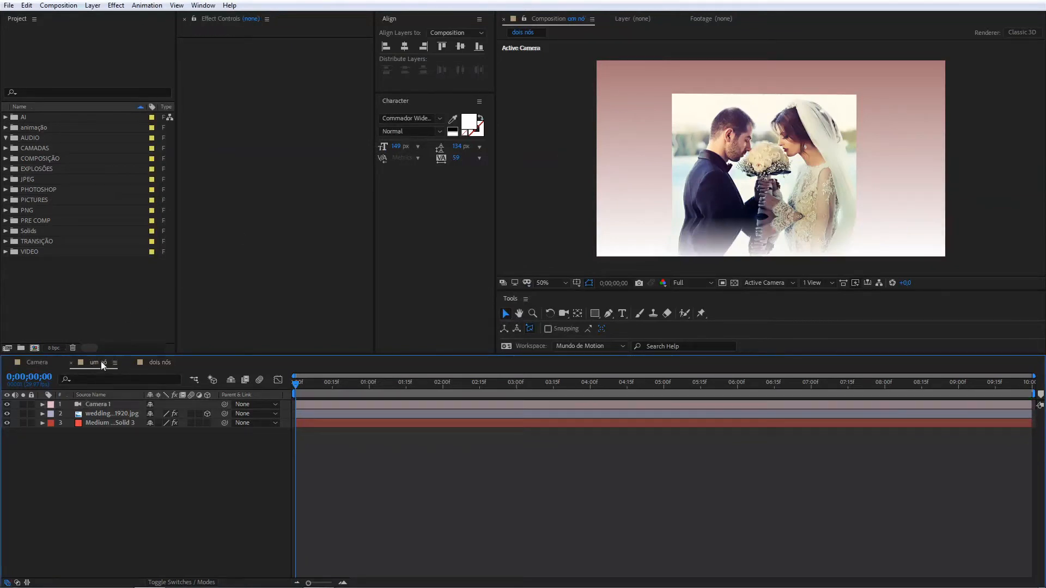
{"action": "left_click", "coordinate": [153, 364]}
{"action": "left_click", "coordinate": [100, 365]}
{"action": "left_click", "coordinate": [165, 363]}
{"action": "left_click", "coordinate": [102, 364]}
{"action": "left_click", "coordinate": [158, 365]}
{"action": "left_click", "coordinate": [97, 366]}
{"action": "left_click", "coordinate": [163, 363]}
{"action": "left_click", "coordinate": [98, 364]}
{"action": "left_click", "coordinate": [160, 363]}
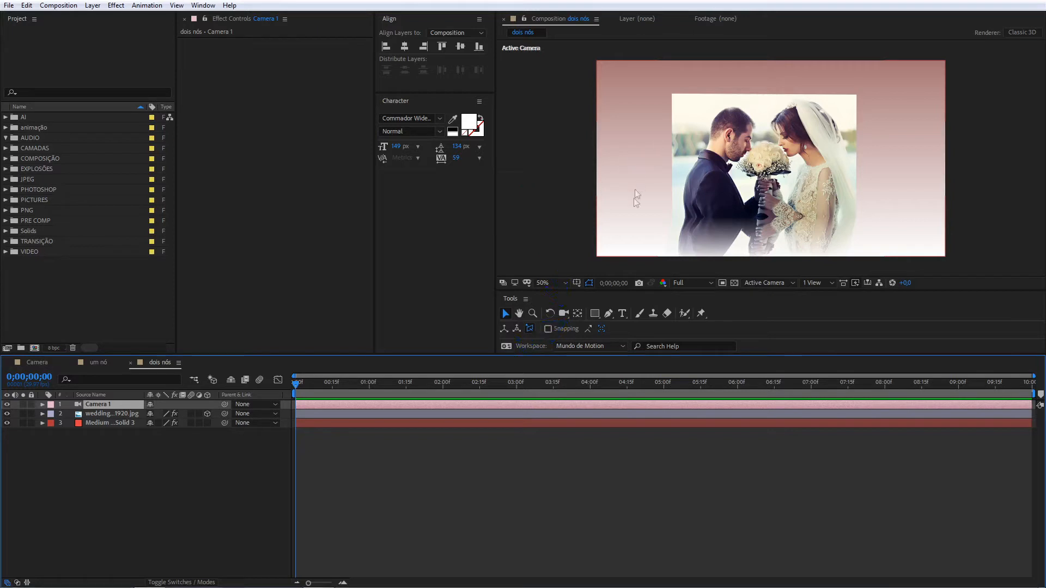
Step: Activate the Unified Camera Tool from the camera tool variants
{"action": "left_click_drag", "start_coordinate": [564, 315], "coordinate": [658, 280]}
{"action": "left_click_drag", "start_coordinate": [425, 434], "coordinate": [594, 348]}
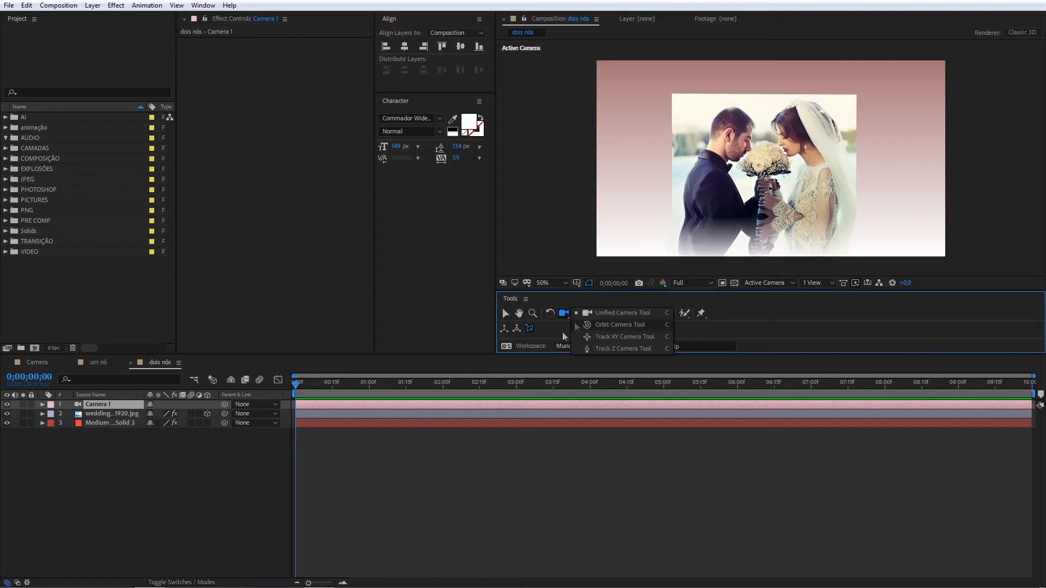
{"action": "left_click", "coordinate": [601, 313]}
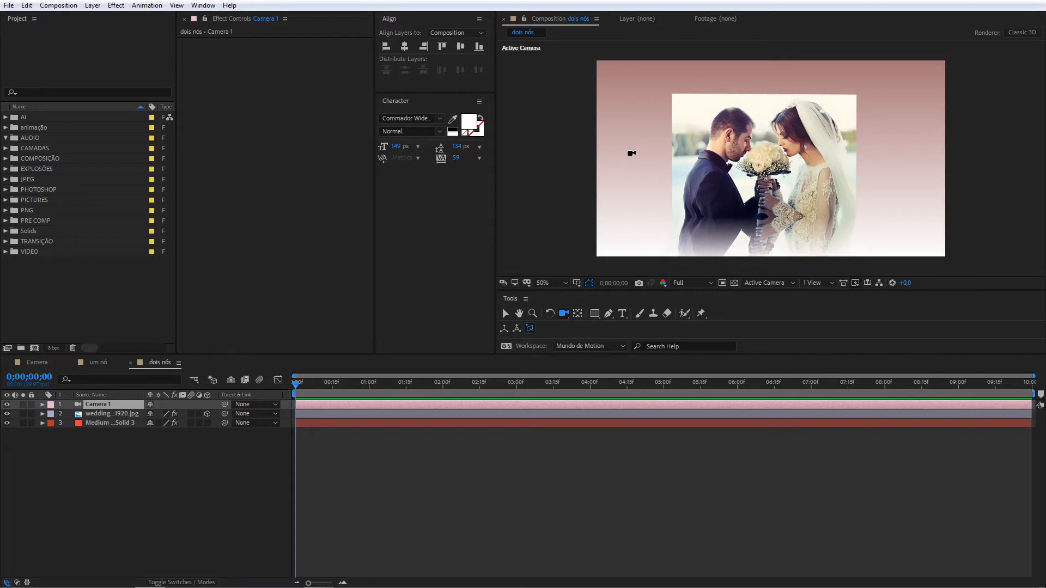
Step: Orbit Camera 1 around the wedding photo in the dois nós composition until the photo appears at an angle
{"action": "mouse_move", "coordinate": [728, 170]}
{"action": "left_mouse_down"}
{"action": "mouse_move", "coordinate": [753, 166]}
{"action": "mouse_move", "coordinate": [694, 168]}
{"action": "mouse_move", "coordinate": [735, 169]}
{"action": "left_mouse_up"}
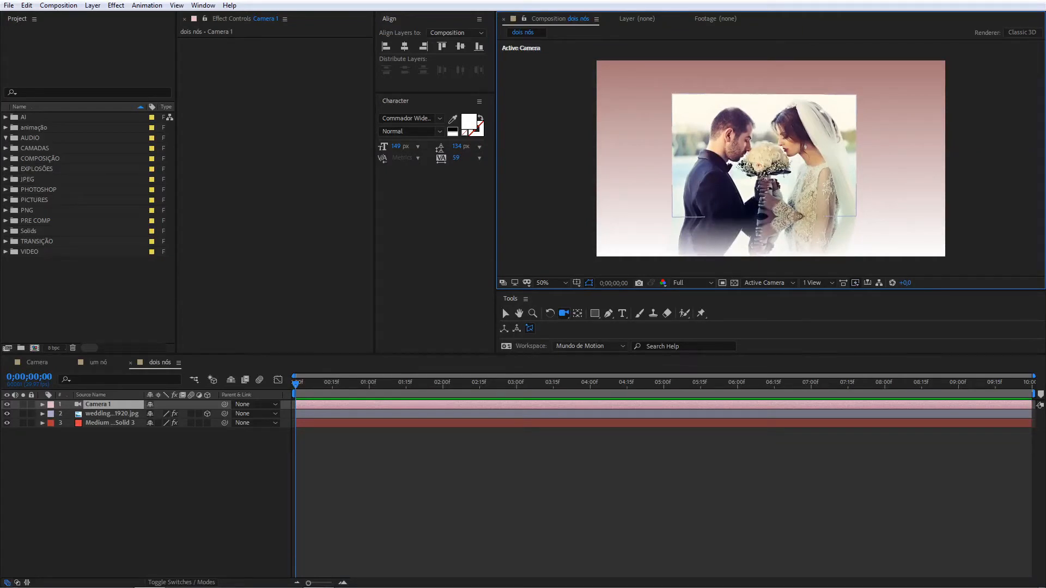
{"action": "mouse_move", "coordinate": [742, 164]}
{"action": "left_mouse_down"}
{"action": "mouse_move", "coordinate": [751, 166]}
{"action": "mouse_move", "coordinate": [725, 178]}
{"action": "mouse_move", "coordinate": [758, 140]}
{"action": "mouse_move", "coordinate": [749, 165]}
{"action": "left_mouse_up"}
{"action": "left_click_drag", "start_coordinate": [748, 159], "coordinate": [768, 190]}
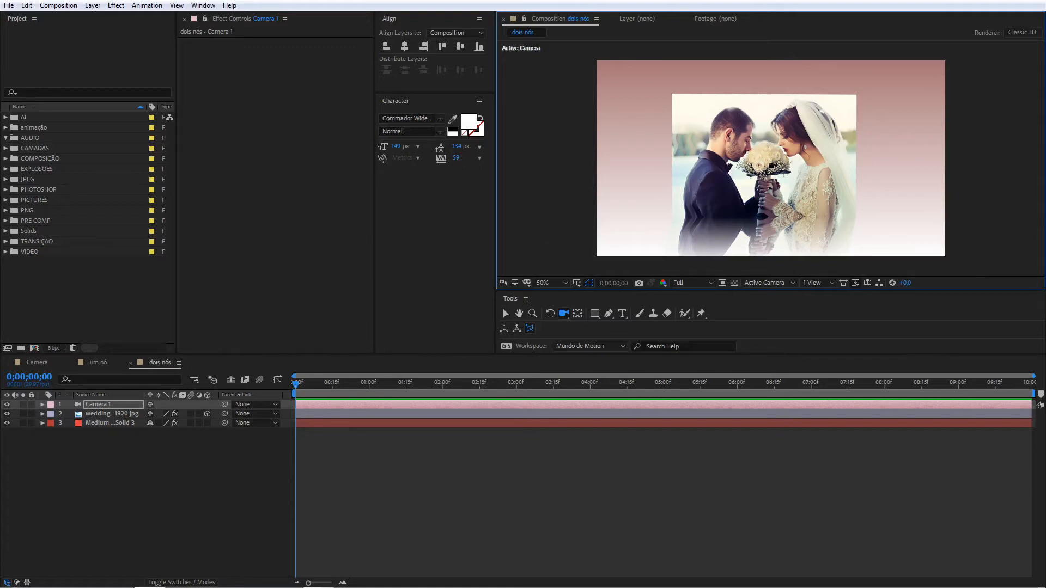
{"action": "left_click_drag", "start_coordinate": [784, 173], "coordinate": [675, 187]}
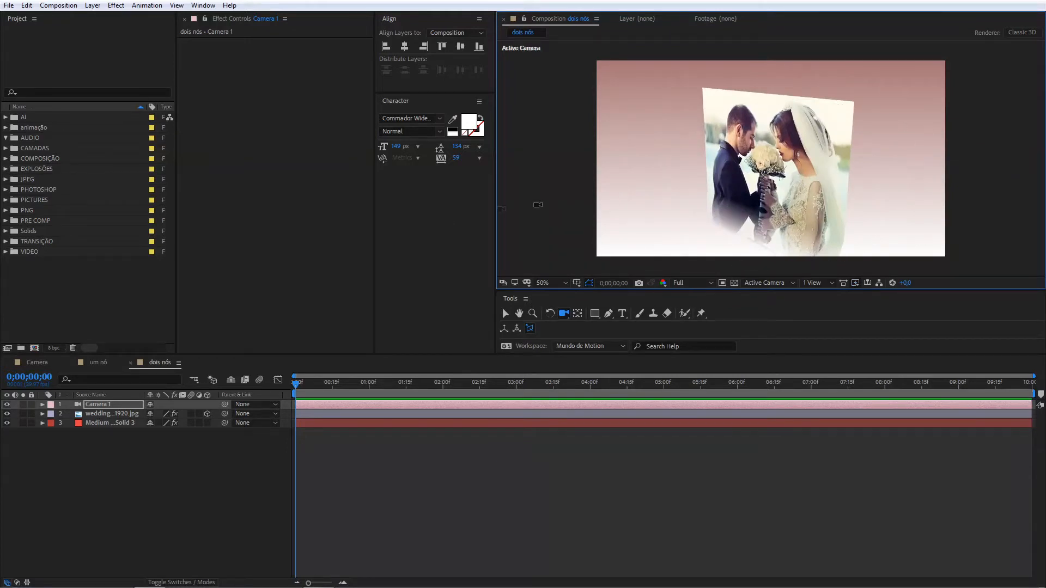
Step: Expand Camera 1's transform properties in dois nós and orbit the camera further to see which property changes
{"action": "left_click", "coordinate": [42, 404]}
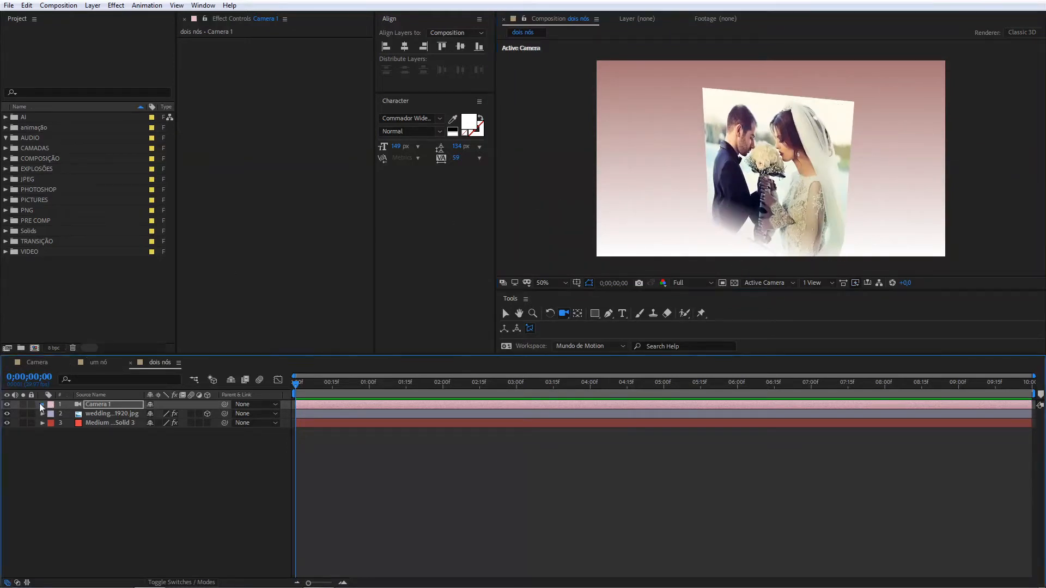
{"action": "left_click_drag", "start_coordinate": [668, 204], "coordinate": [811, 184]}
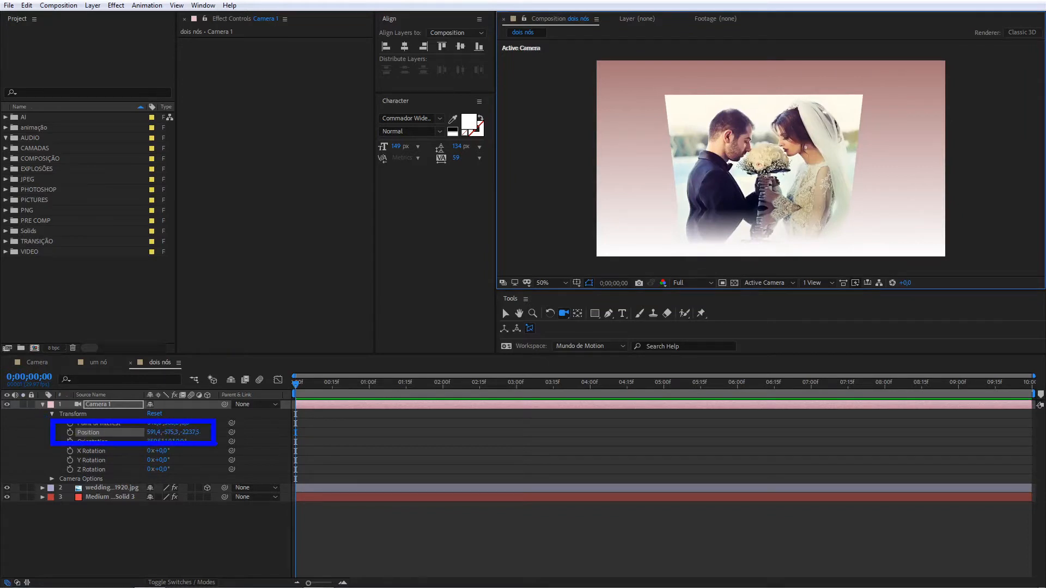
{"action": "left_click_drag", "start_coordinate": [795, 144], "coordinate": [883, 137]}
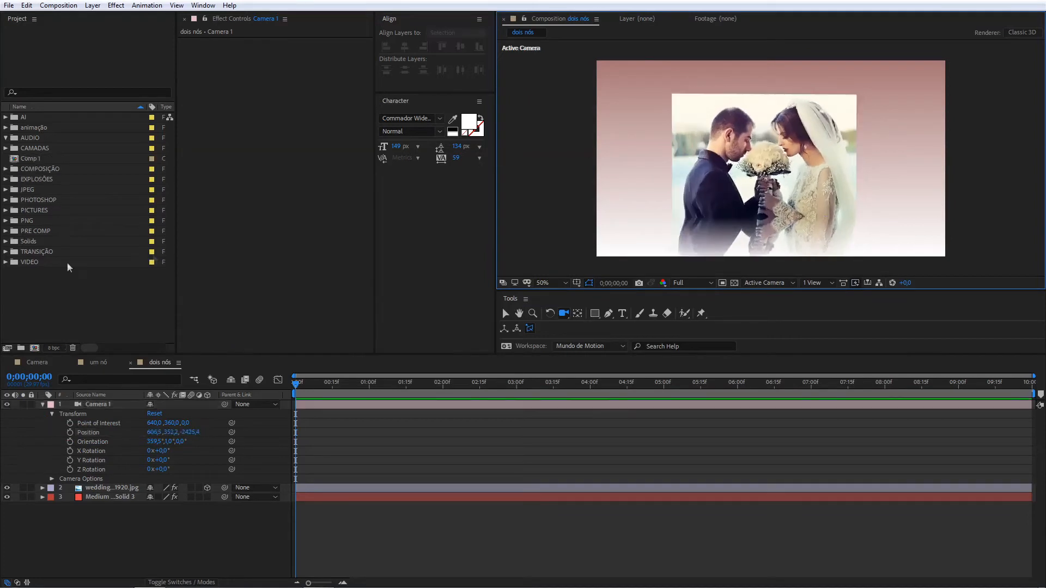
Step: Collapse Camera 1 in dois nós, switch to the um nó composition and expand its Camera 1 transform properties
{"action": "left_click", "coordinate": [43, 404]}
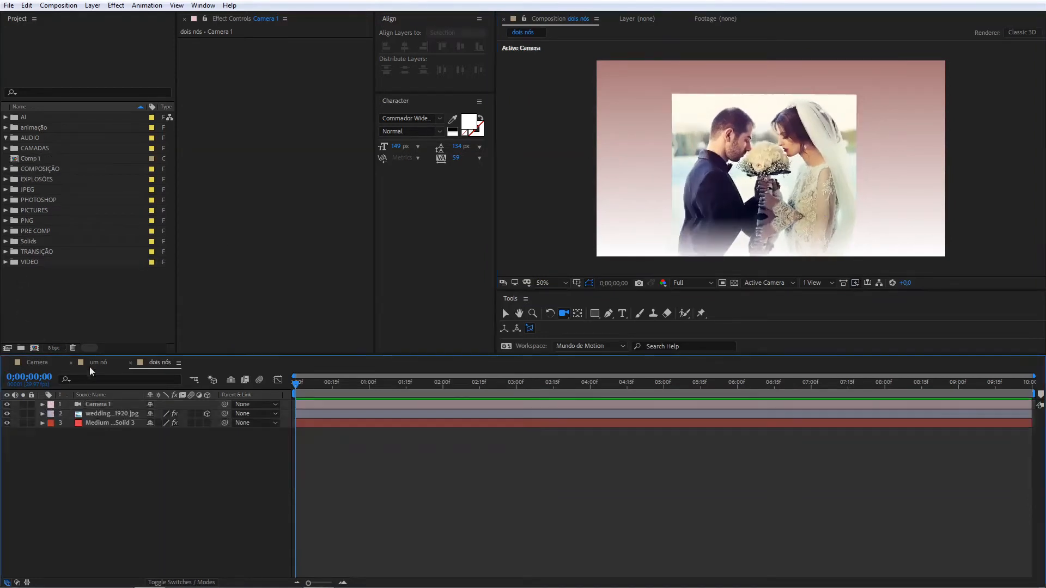
{"action": "left_click", "coordinate": [97, 363]}
{"action": "left_click", "coordinate": [43, 404]}
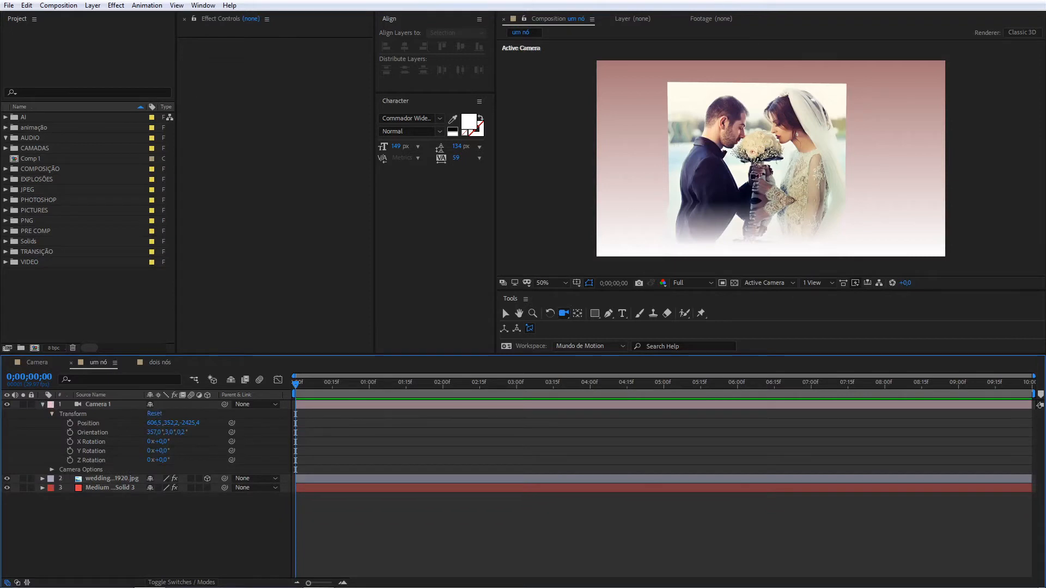
Step: Rotate the one-node Camera 1 to an orientation of about 356,5°, 4,0°, 0,2°, undoing the extra rotation
{"action": "mouse_move", "coordinate": [787, 171]}
{"action": "left_mouse_down"}
{"action": "mouse_move", "coordinate": [740, 178]}
{"action": "mouse_move", "coordinate": [838, 178]}
{"action": "mouse_move", "coordinate": [737, 170]}
{"action": "mouse_move", "coordinate": [839, 170]}
{"action": "mouse_move", "coordinate": [812, 166]}
{"action": "mouse_move", "coordinate": [726, 169]}
{"action": "mouse_move", "coordinate": [784, 170]}
{"action": "left_mouse_up"}
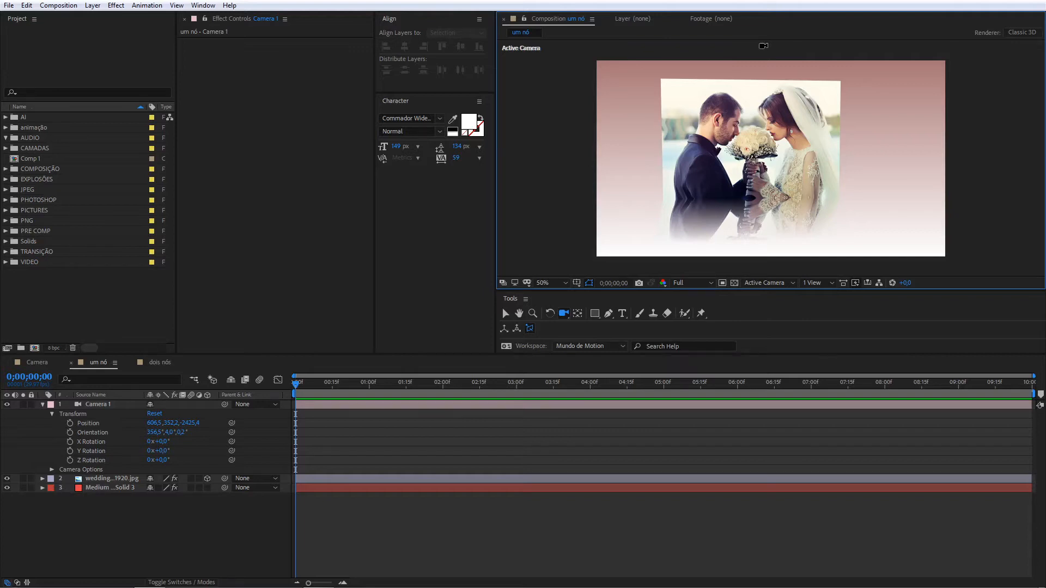
{"action": "mouse_move", "coordinate": [742, 143]}
{"action": "left_mouse_down"}
{"action": "mouse_move", "coordinate": [728, 156]}
{"action": "mouse_move", "coordinate": [743, 155]}
{"action": "left_mouse_up"}
{"action": "key", "text": "ctrl+z"}
{"action": "key", "text": "comma"}
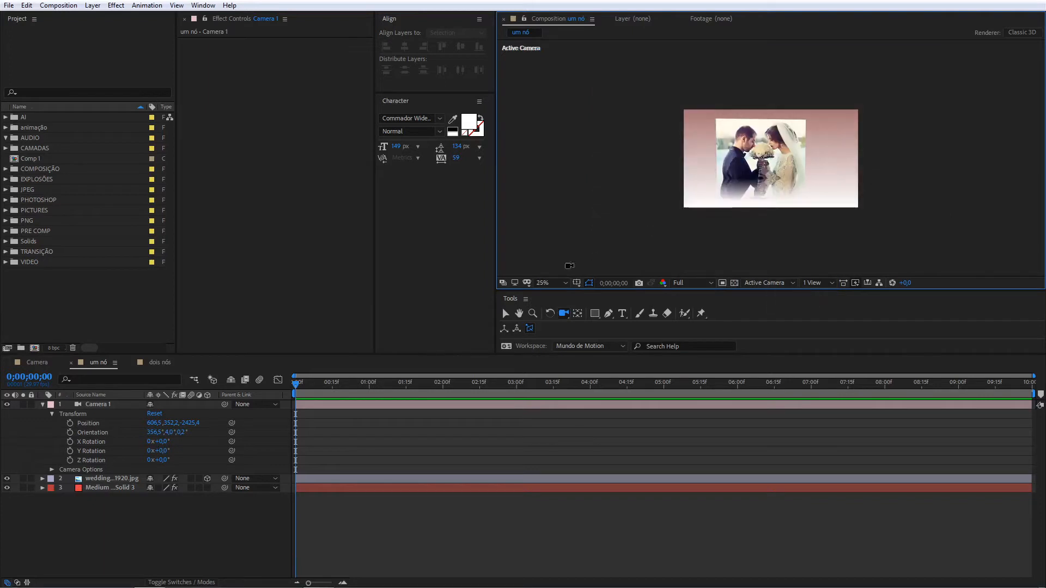
{"action": "left_click", "coordinate": [43, 405]}
{"action": "left_click", "coordinate": [41, 405]}
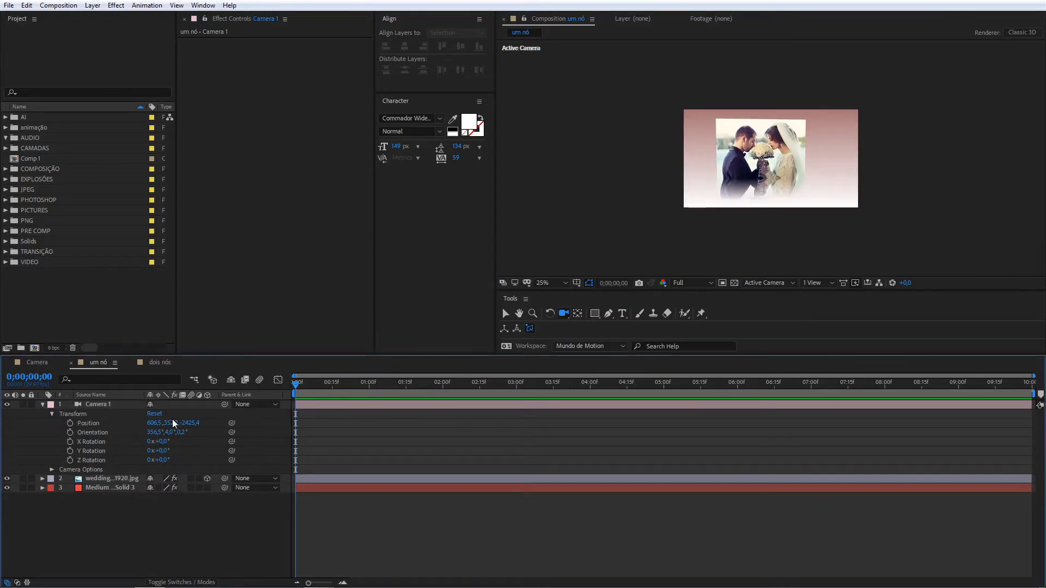
Step: View the um nó composition through Camera 1, Front and Left, examining the camera's distance from the photo
{"action": "left_click", "coordinate": [764, 284]}
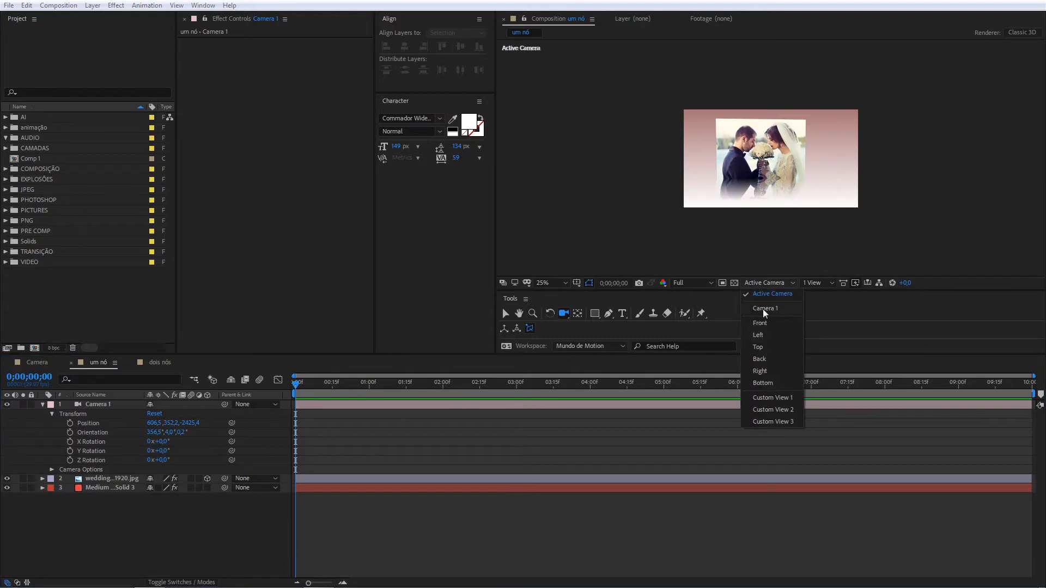
{"action": "left_click", "coordinate": [762, 309]}
{"action": "left_click", "coordinate": [763, 285]}
{"action": "left_click", "coordinate": [766, 322]}
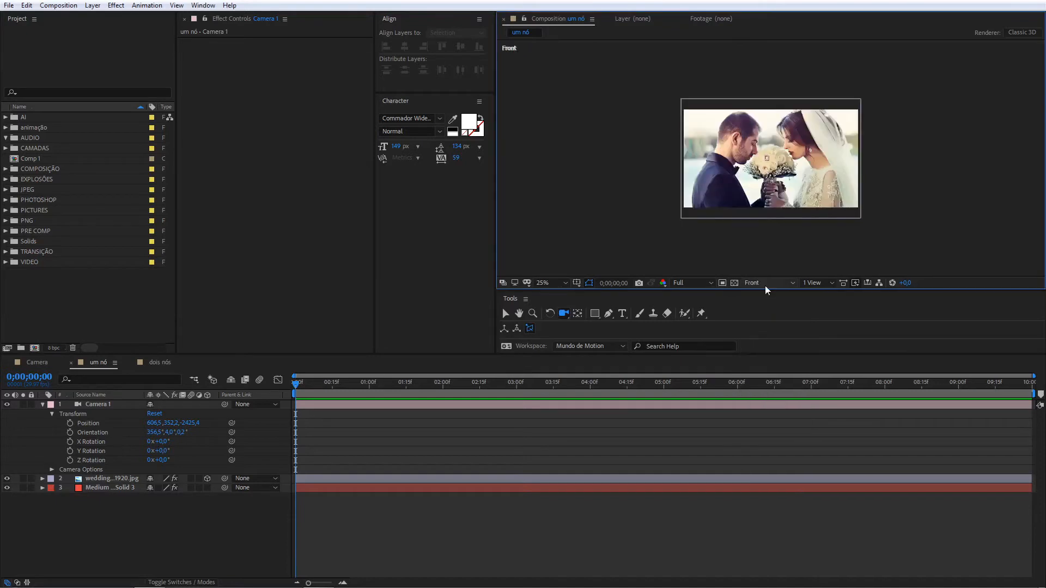
{"action": "left_click", "coordinate": [765, 286]}
{"action": "left_click", "coordinate": [764, 330]}
{"action": "key", "text": "comma"}
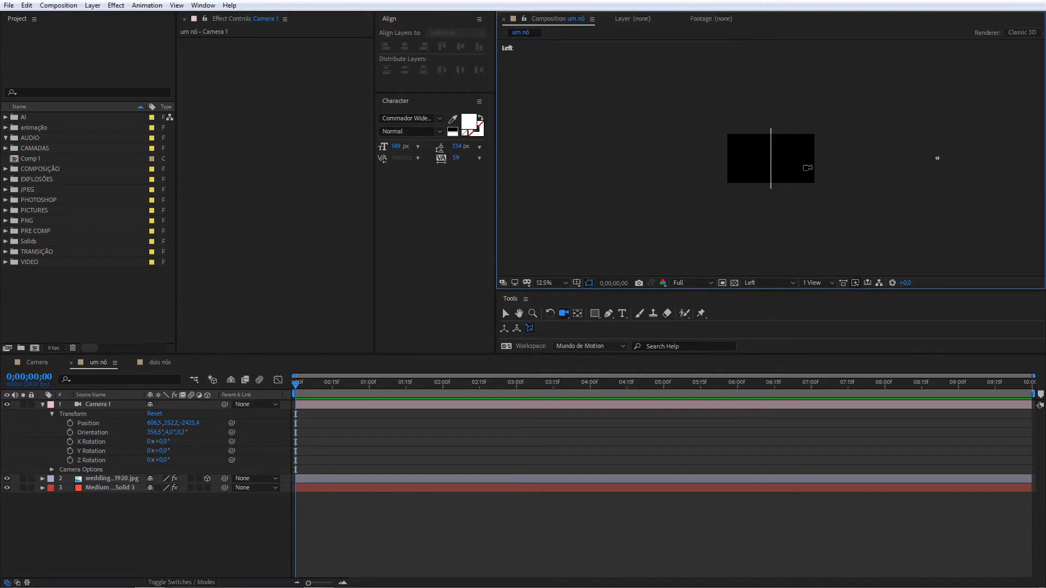
{"action": "left_click_drag", "start_coordinate": [761, 118], "coordinate": [780, 201]}
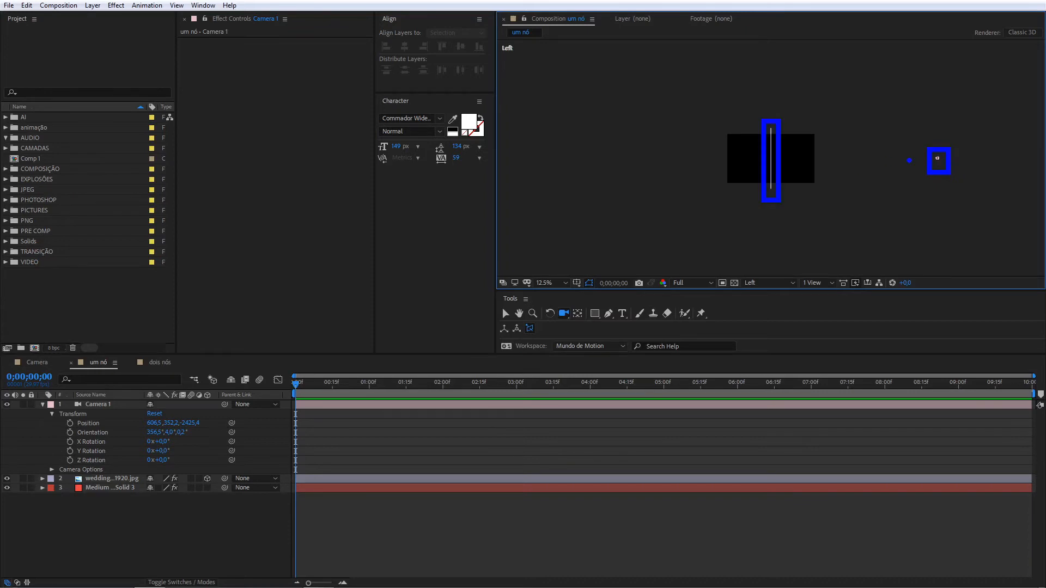
{"action": "left_click_drag", "start_coordinate": [794, 160], "coordinate": [917, 158]}
Step: View the um nó composition from Top, Back, Right and Bottom to locate the camera around the photo
{"action": "left_click", "coordinate": [766, 283]}
{"action": "left_click", "coordinate": [756, 347]}
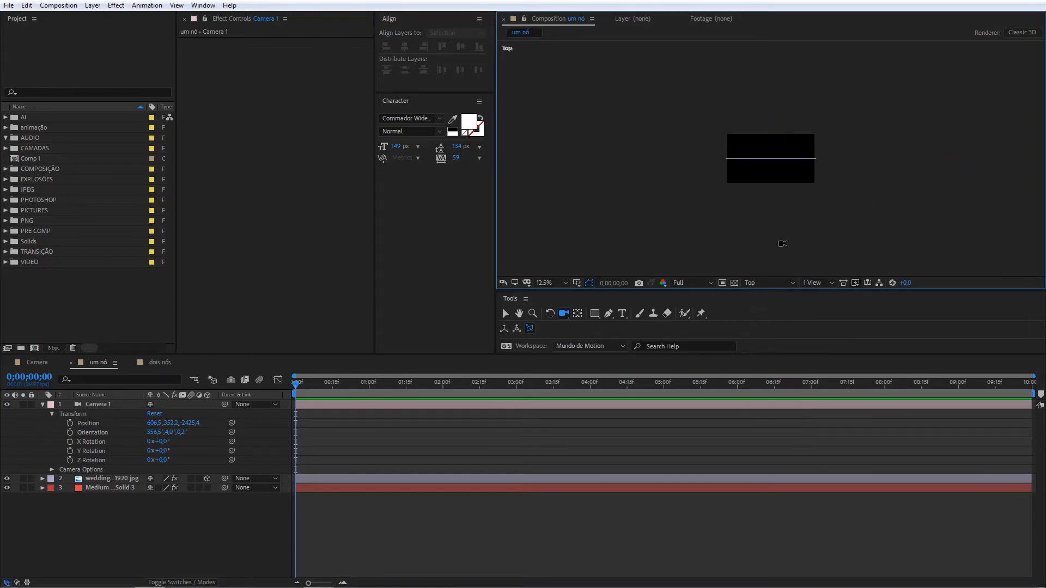
{"action": "scroll", "coordinate": [783, 210], "scroll_direction": "down", "scroll_amount": 1}
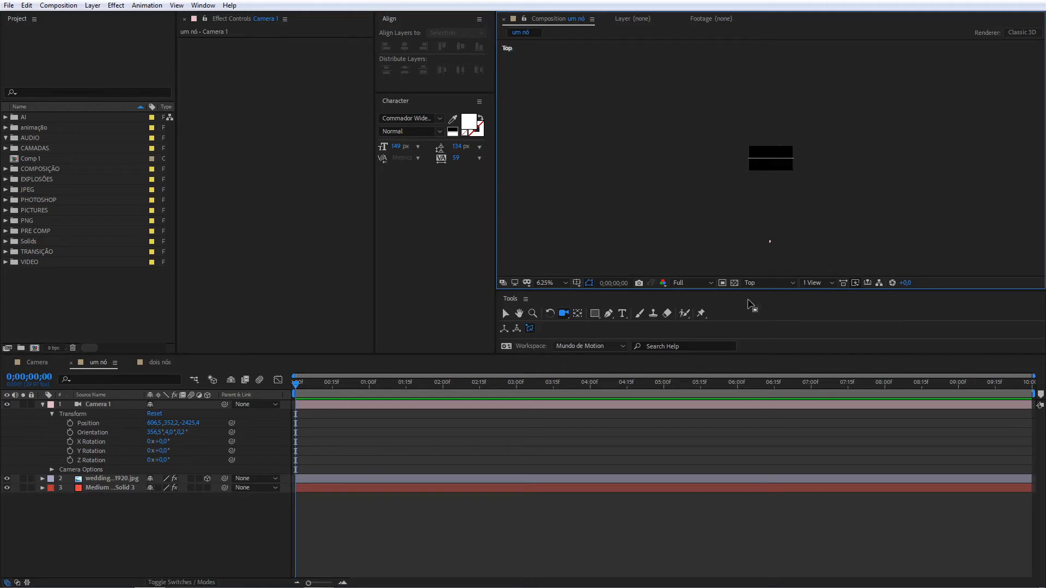
{"action": "left_click", "coordinate": [763, 285]}
{"action": "left_click", "coordinate": [760, 359]}
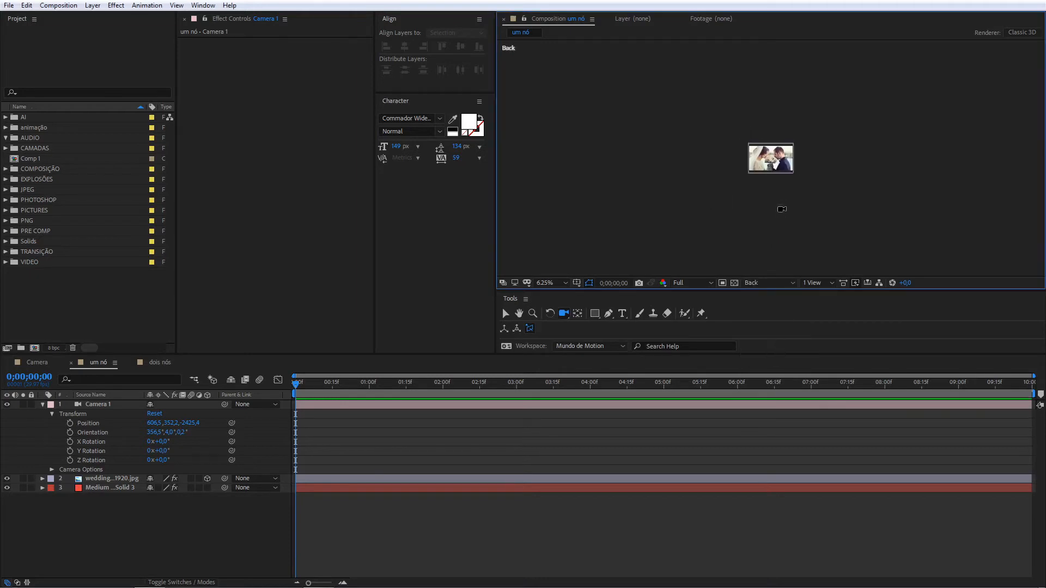
{"action": "left_click", "coordinate": [764, 284]}
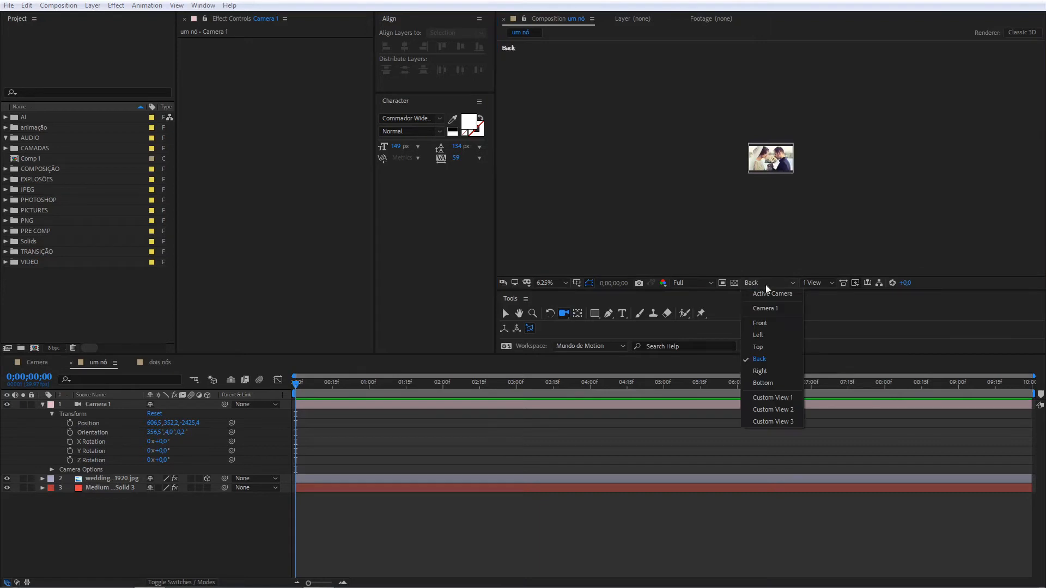
{"action": "left_click", "coordinate": [762, 372]}
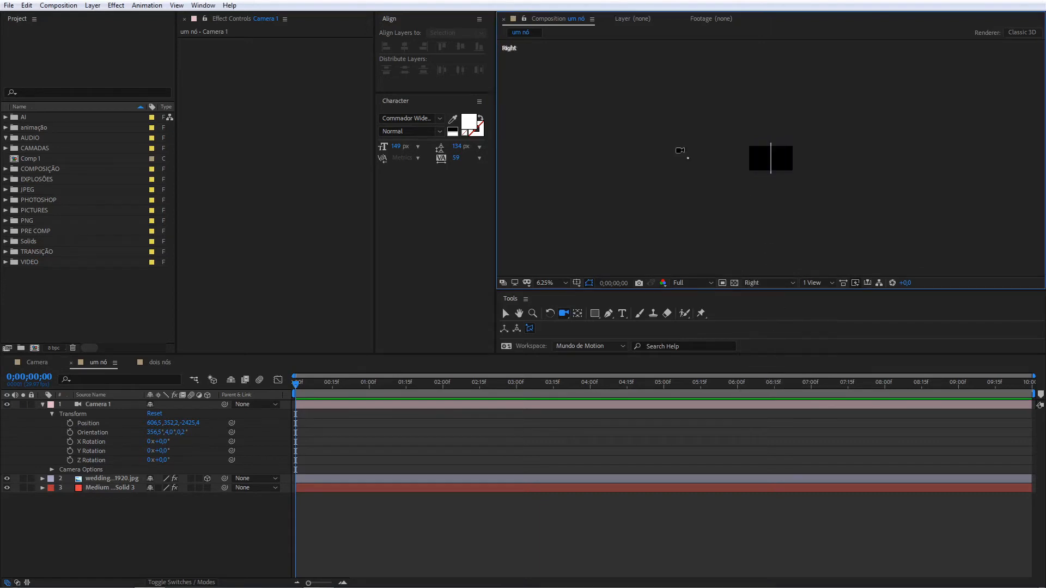
{"action": "left_click", "coordinate": [762, 284]}
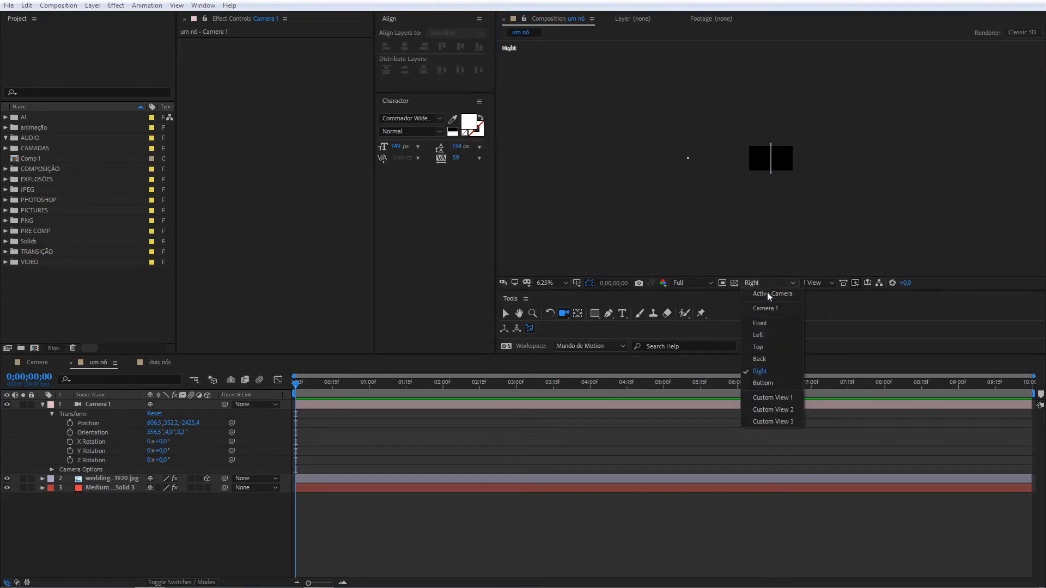
{"action": "left_click", "coordinate": [773, 386]}
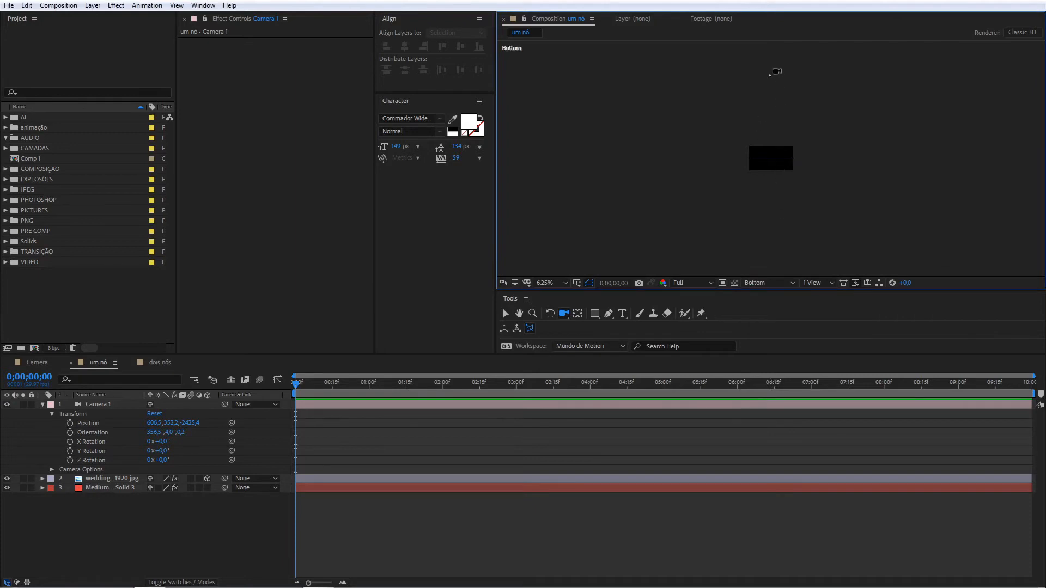
Step: View the um nó composition in Custom View 1, Custom View 2 and Custom View 3
{"action": "left_click", "coordinate": [754, 283]}
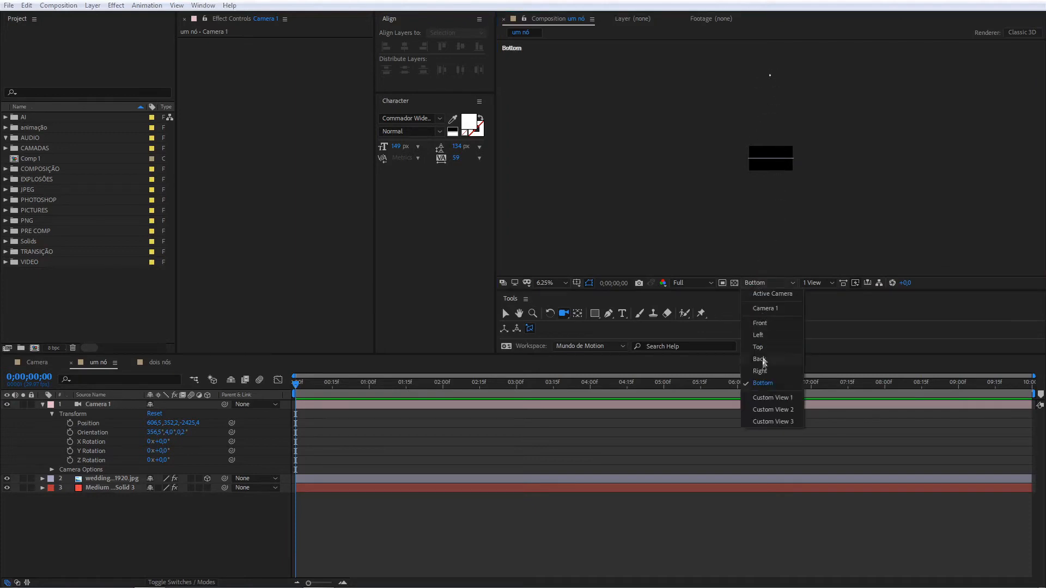
{"action": "left_click", "coordinate": [773, 396]}
{"action": "scroll", "coordinate": [894, 228], "scroll_direction": "up", "scroll_amount": 2}
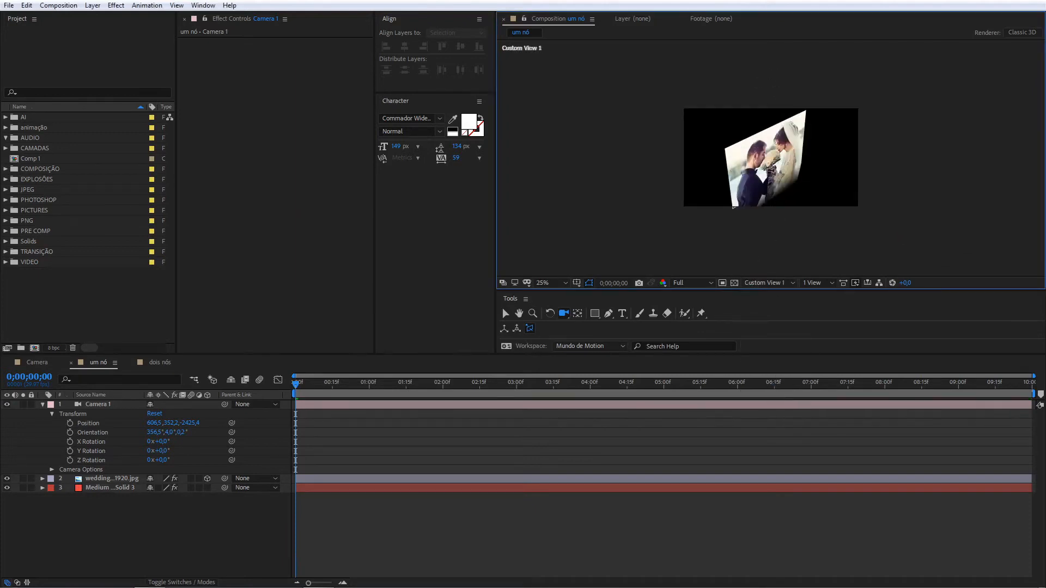
{"action": "left_click", "coordinate": [768, 282]}
{"action": "left_click", "coordinate": [774, 410]}
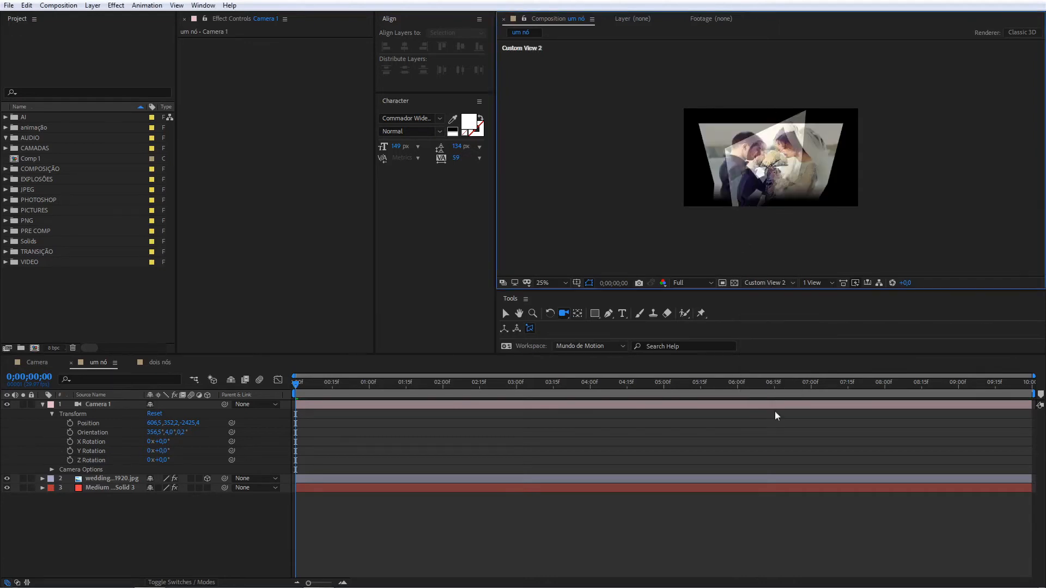
{"action": "left_click", "coordinate": [762, 284]}
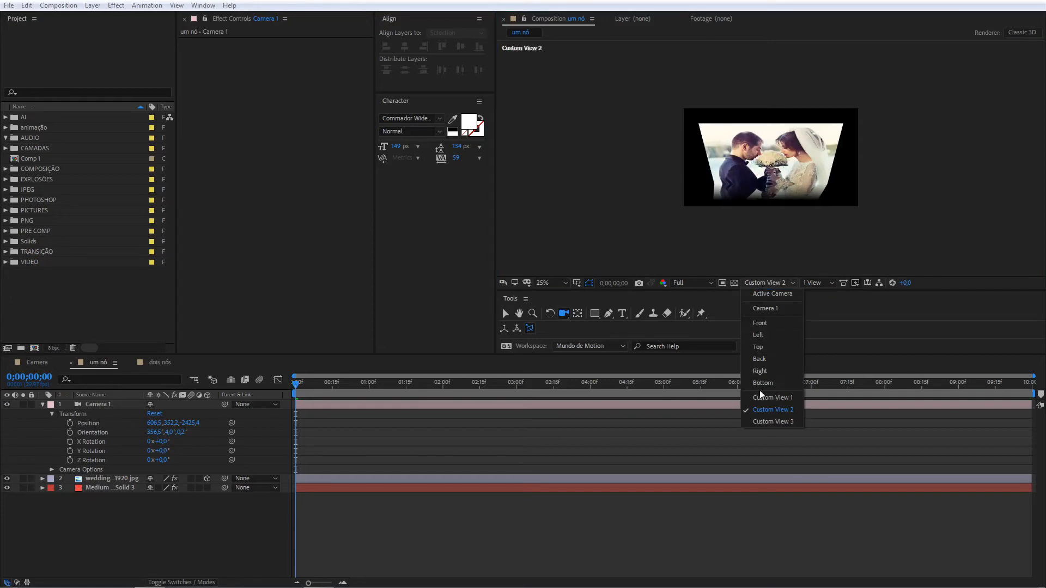
{"action": "left_click", "coordinate": [770, 420]}
Step: Set the um nó viewer to the Top view at 6.25% and select Camera 1 to show its field of view
{"action": "left_click", "coordinate": [766, 283]}
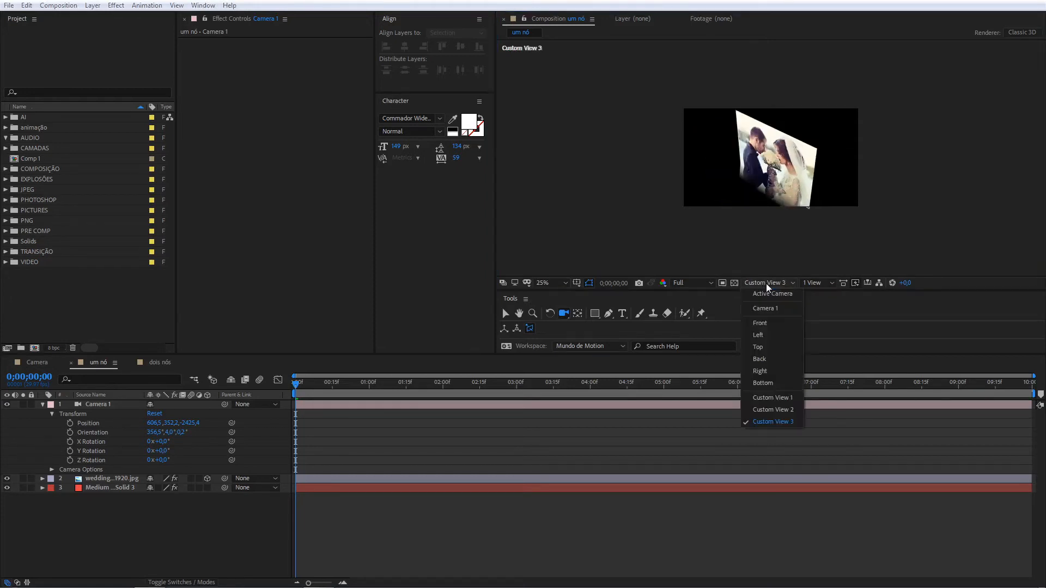
{"action": "left_click", "coordinate": [758, 346]}
{"action": "key", "text": "comma"}
{"action": "key", "text": "comma"}
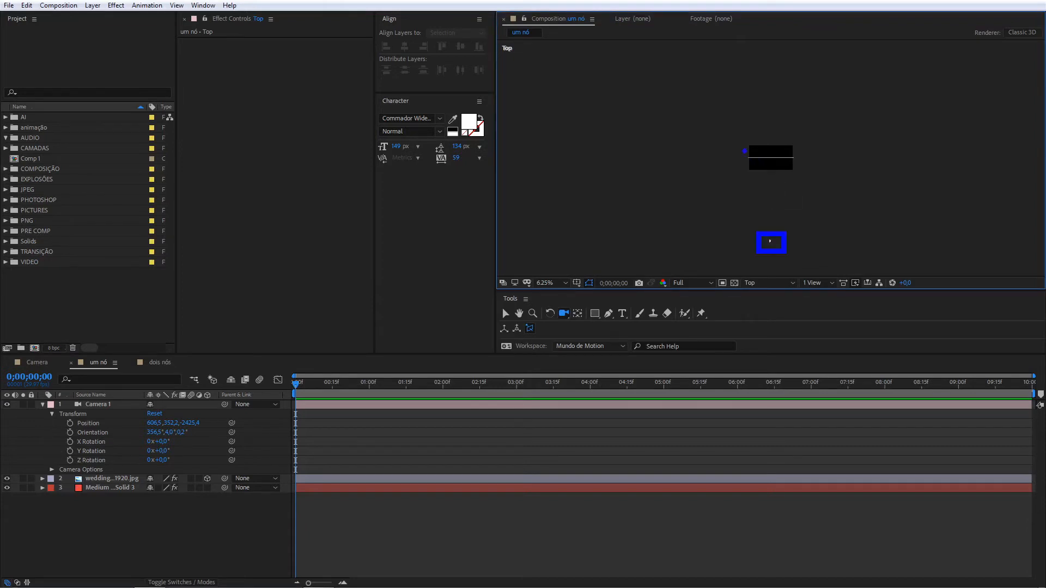
{"action": "left_click_drag", "start_coordinate": [738, 147], "coordinate": [803, 169]}
{"action": "key", "text": "Escape"}
{"action": "left_click", "coordinate": [97, 403]}
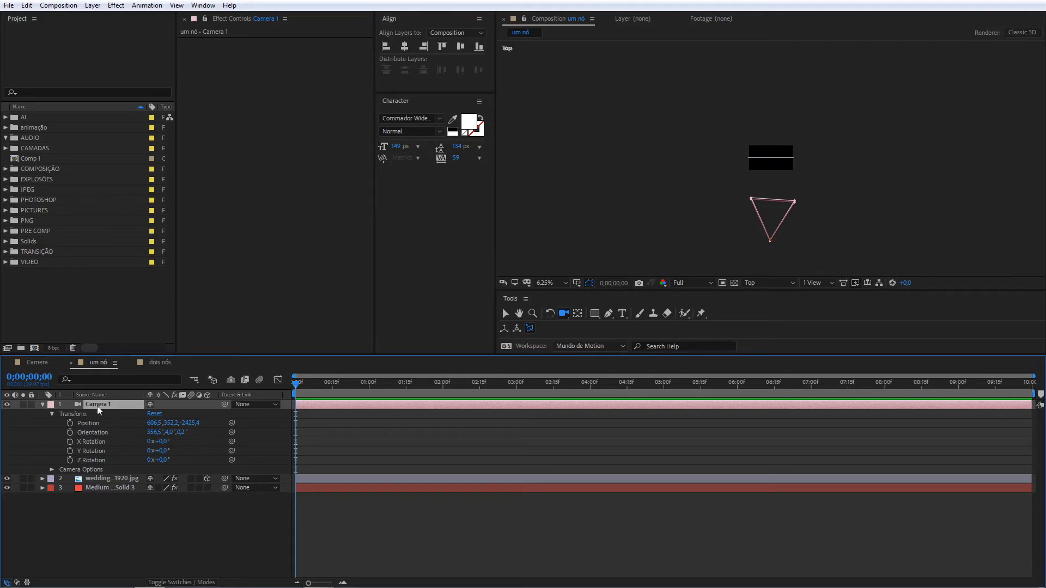
{"action": "left_click", "coordinate": [90, 6]}
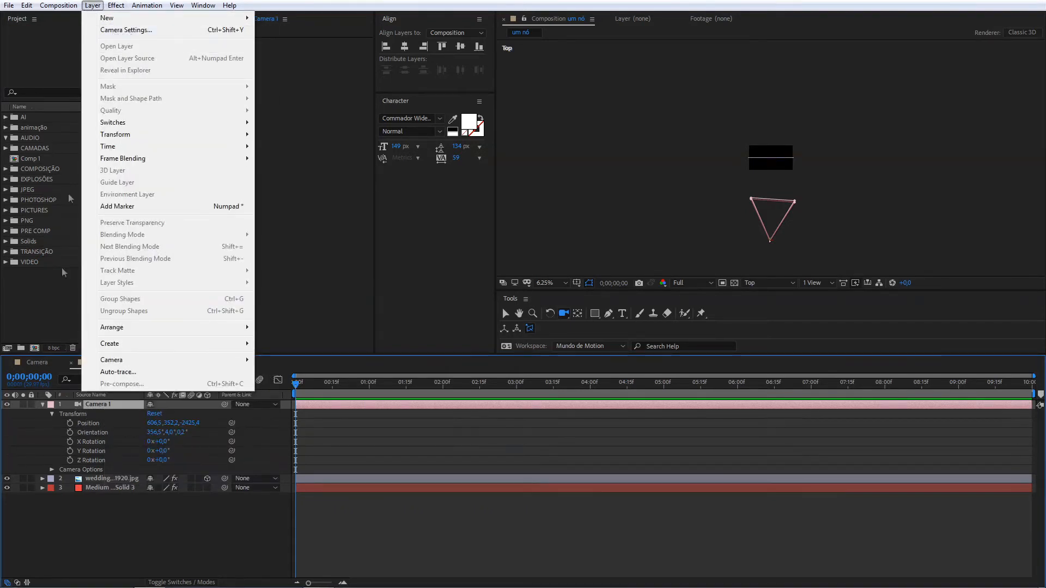
{"action": "left_click", "coordinate": [124, 526]}
{"action": "left_click", "coordinate": [104, 405]}
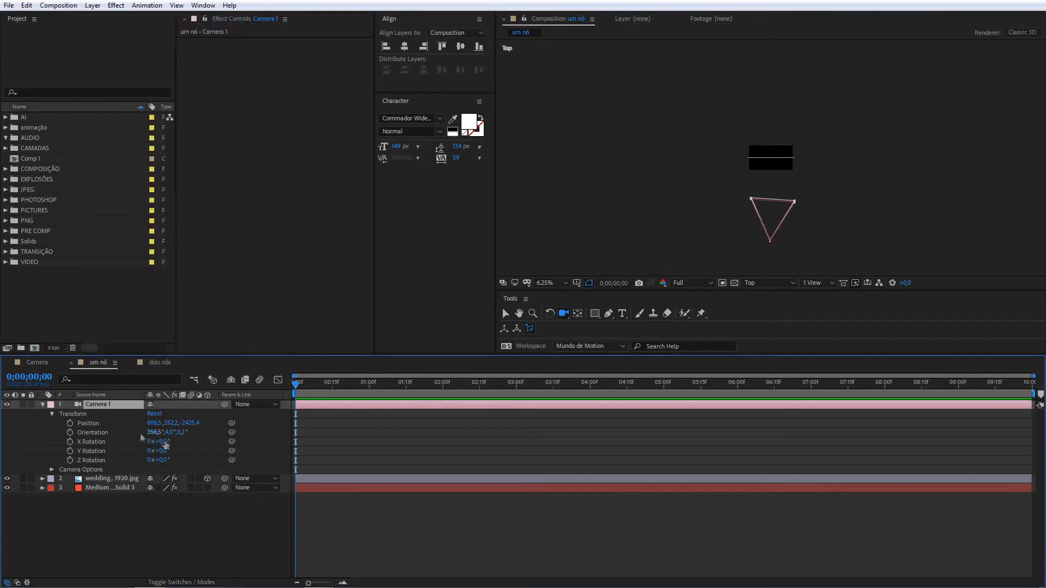
Step: Enable Depth of Field for Camera 1 in the um nó composition
{"action": "key", "text": "ctrl+shift+y"}
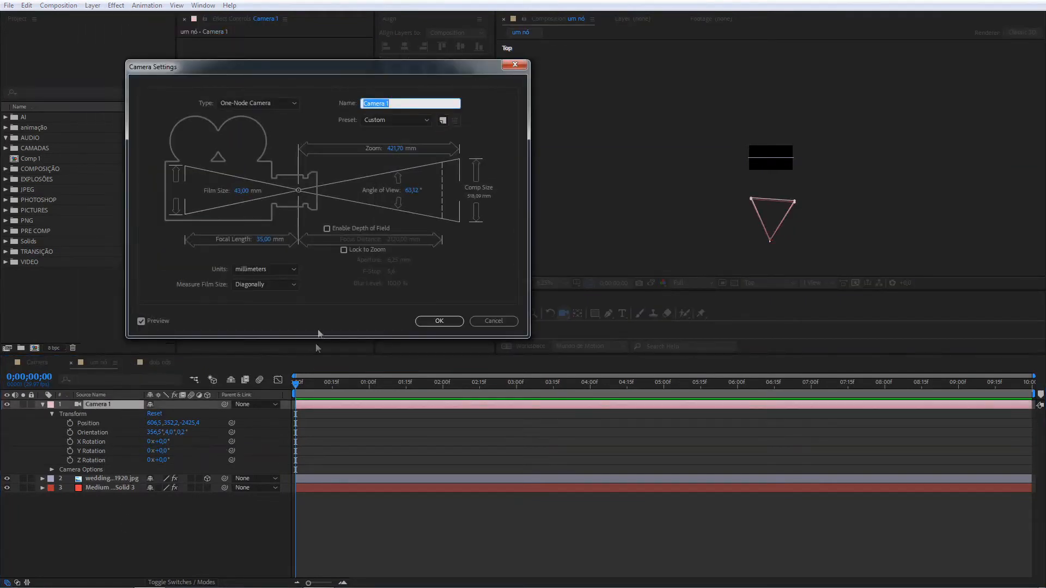
{"action": "left_click", "coordinate": [327, 228]}
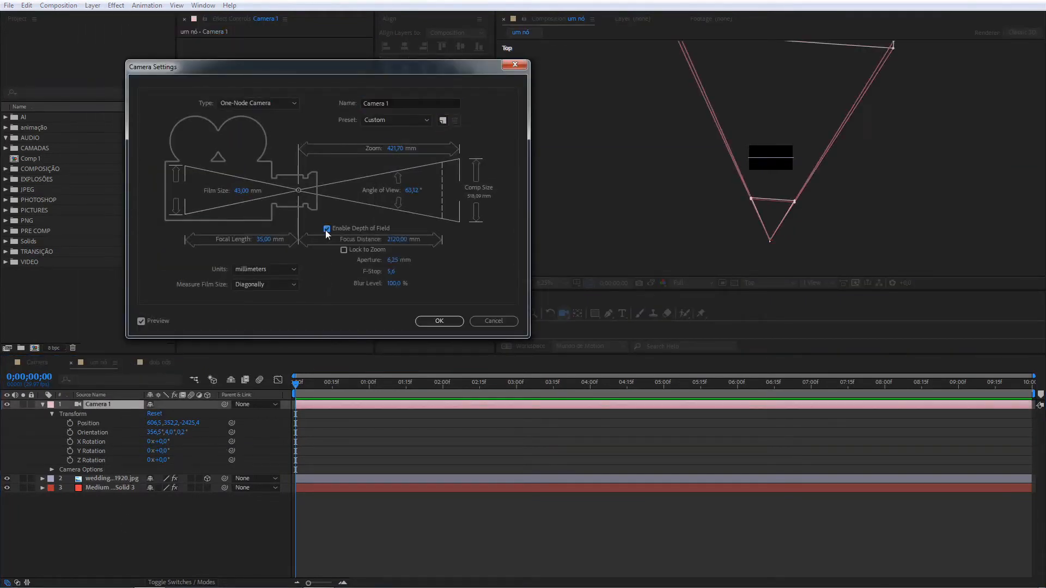
{"action": "left_click", "coordinate": [432, 321]}
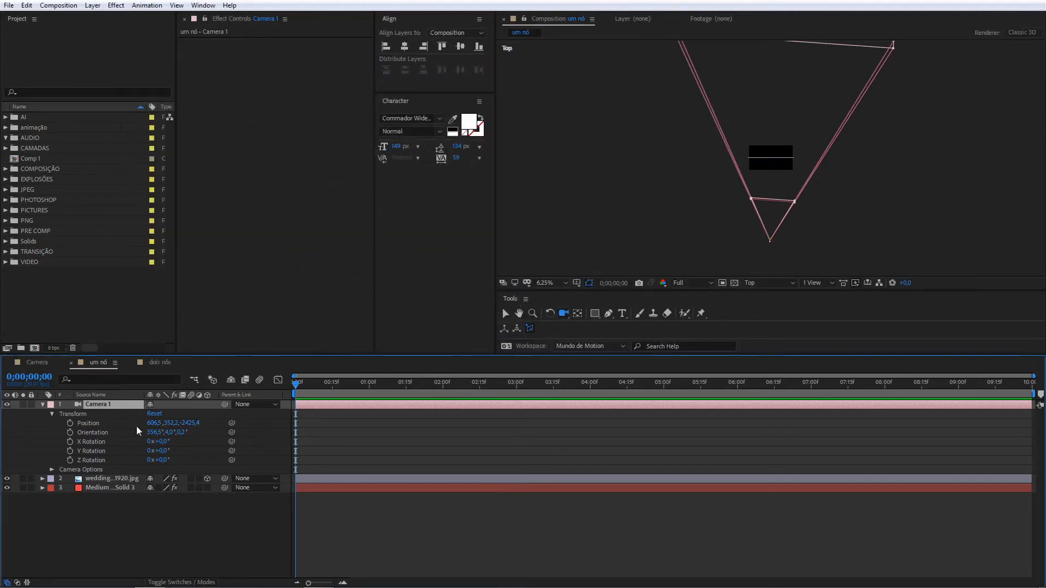
Step: Set the dois nós viewer to the Top view at 6.25% and select Camera 1 to show its field of view
{"action": "left_click", "coordinate": [158, 363]}
{"action": "left_click", "coordinate": [768, 282]}
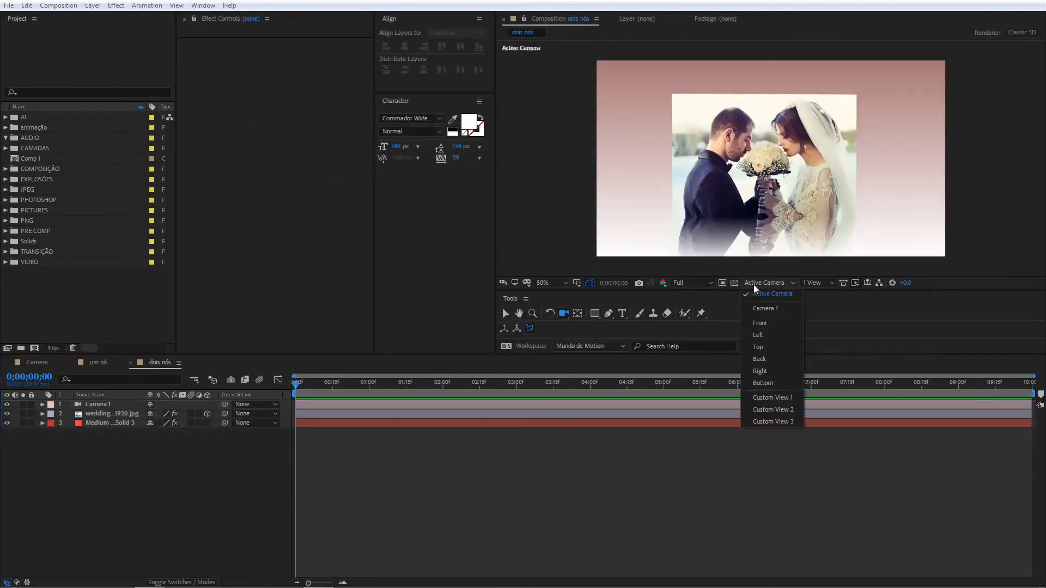
{"action": "left_click", "coordinate": [771, 345]}
{"action": "scroll", "coordinate": [773, 188], "scroll_direction": "down", "scroll_amount": 4}
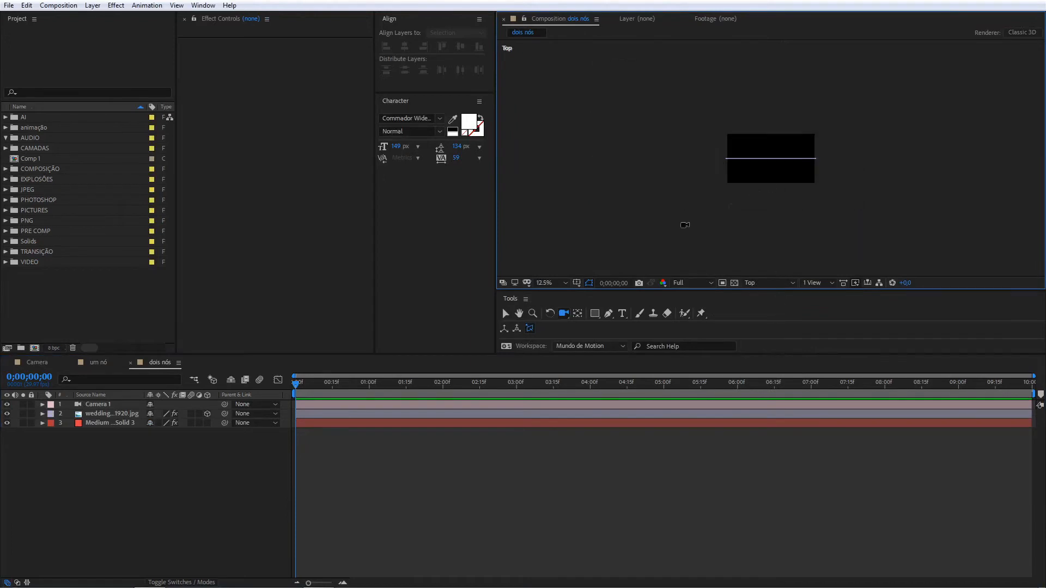
{"action": "left_click", "coordinate": [100, 405]}
{"action": "scroll", "coordinate": [749, 132], "scroll_direction": "down", "scroll_amount": 2}
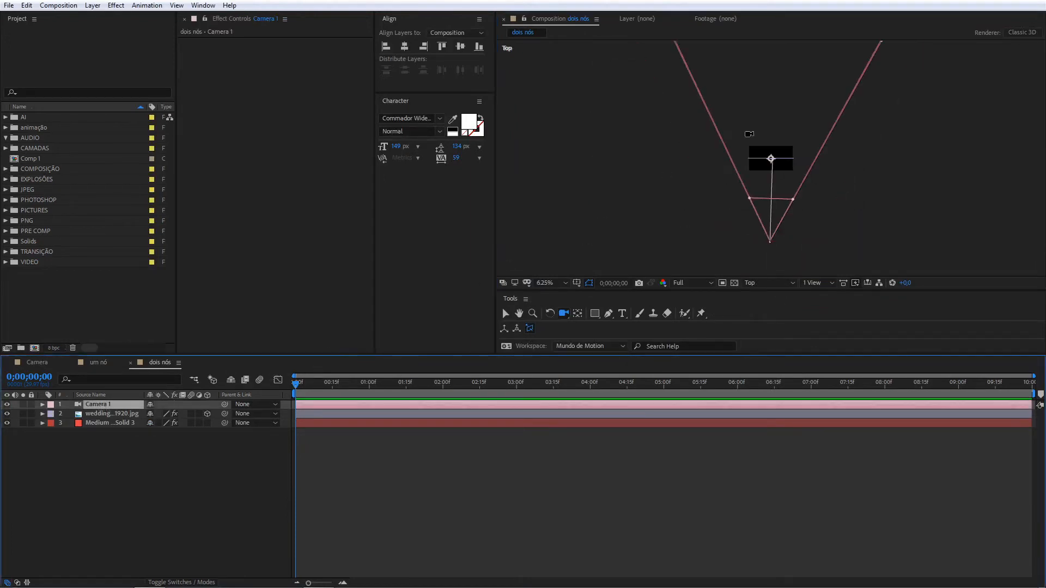
Step: Try shifting the um nó camera along X in the Top view at 3.1% to see how its field of view moves
{"action": "left_click", "coordinate": [97, 363]}
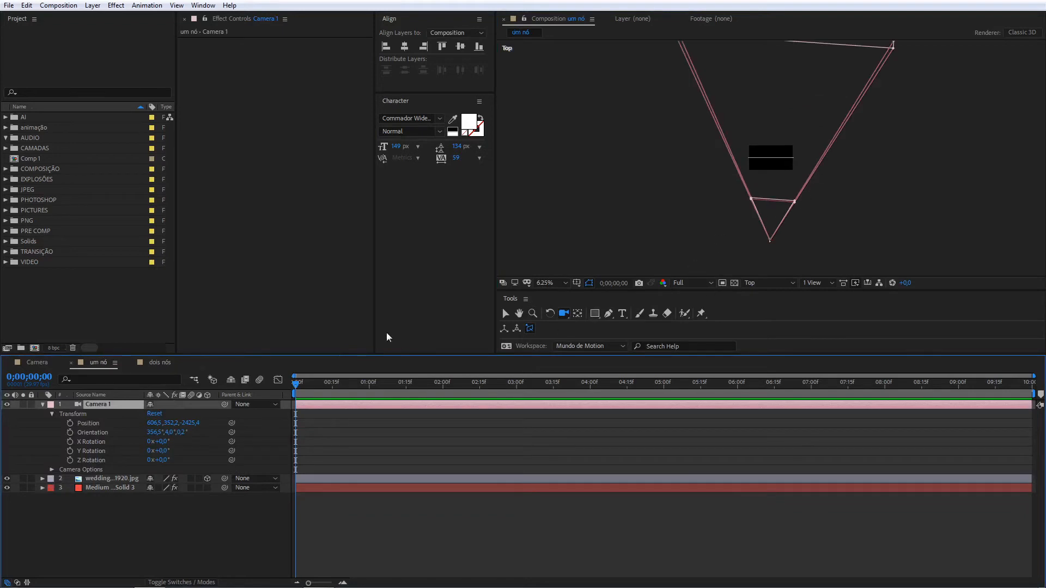
{"action": "scroll", "coordinate": [790, 201], "scroll_direction": "up", "scroll_amount": 1}
{"action": "scroll", "coordinate": [790, 202], "scroll_direction": "down", "scroll_amount": 1}
{"action": "scroll", "coordinate": [787, 203], "scroll_direction": "down", "scroll_amount": 1}
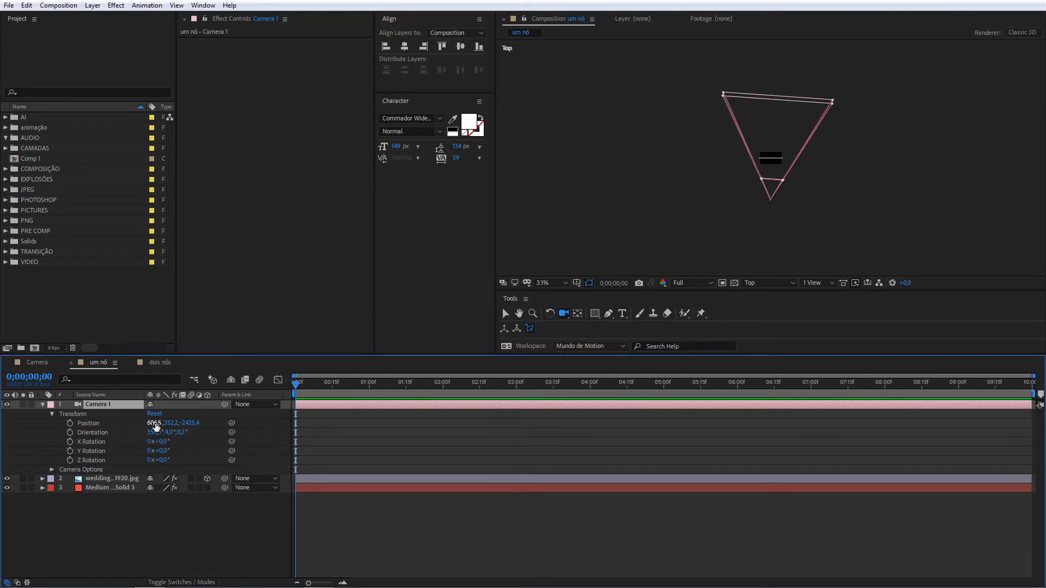
{"action": "left_click_drag", "start_coordinate": [154, 424], "coordinate": [502, 434]}
Step: Set the dois nós Camera 1 X position to -1948,5 and view the photo through the Active Camera
{"action": "left_click", "coordinate": [156, 365]}
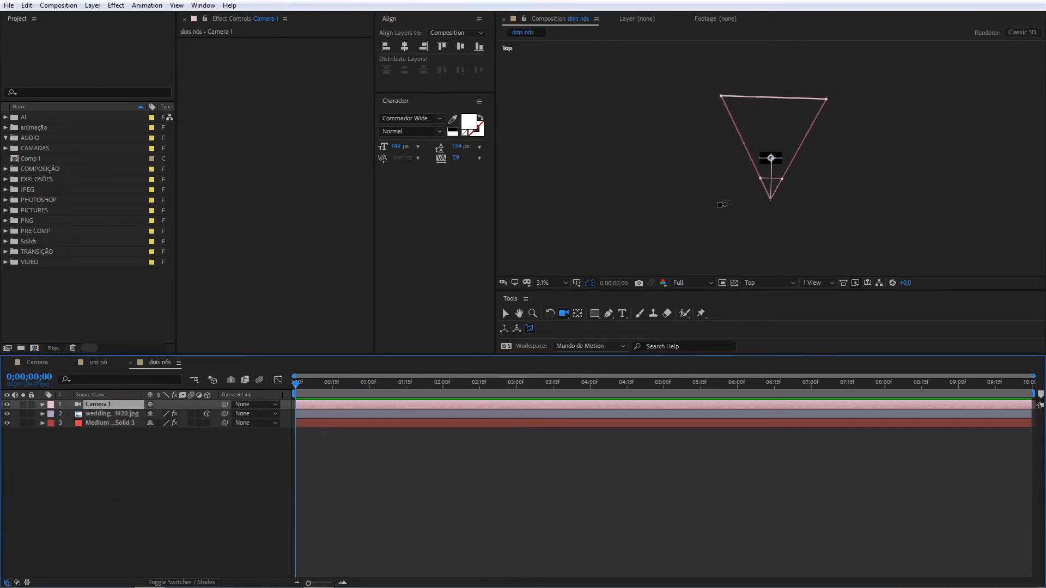
{"action": "left_click_drag", "start_coordinate": [764, 149], "coordinate": [782, 168]}
{"action": "left_click", "coordinate": [42, 404]}
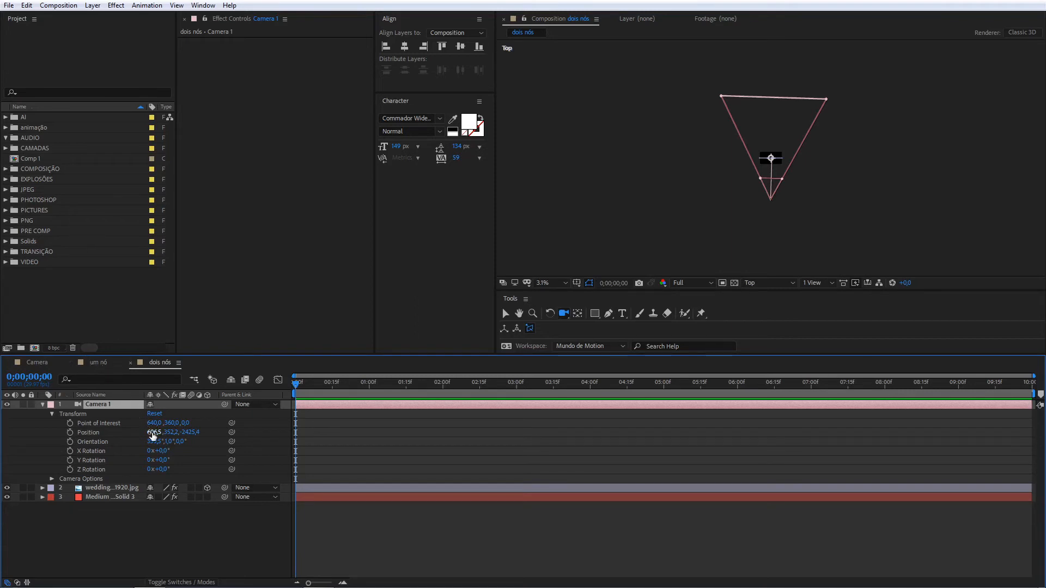
{"action": "left_click_drag", "start_coordinate": [152, 434], "coordinate": [441, 374]}
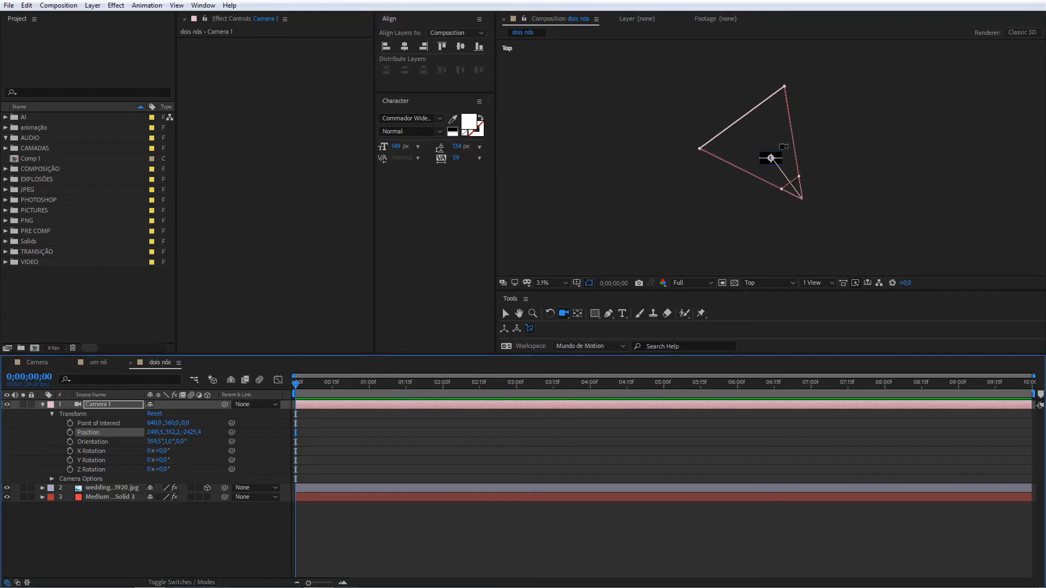
{"action": "mouse_move", "coordinate": [155, 434]}
{"action": "left_mouse_down"}
{"action": "mouse_move", "coordinate": [93, 435]}
{"action": "mouse_move", "coordinate": [152, 434]}
{"action": "left_mouse_up"}
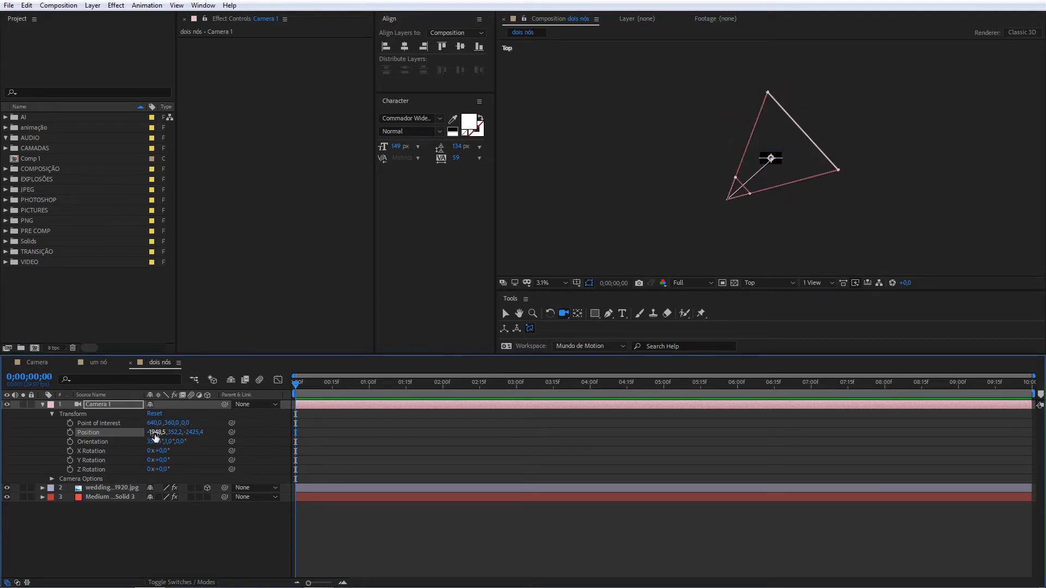
{"action": "left_click", "coordinate": [757, 283]}
{"action": "left_click", "coordinate": [769, 298]}
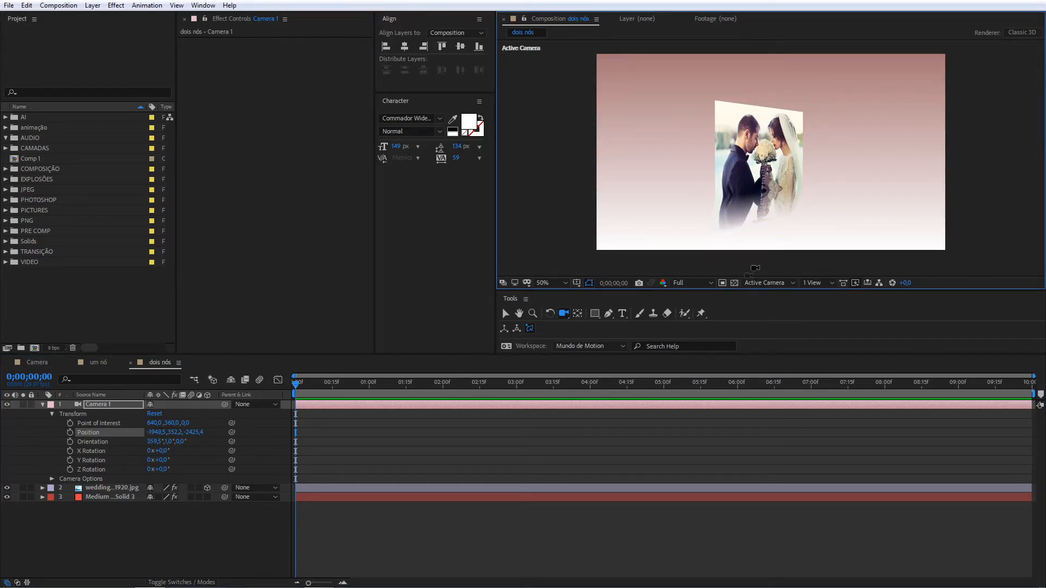
Step: Set the um nó Camera 1 X position to -875,5 with its orientation kept, and view the photo through the Active Camera
{"action": "left_click", "coordinate": [101, 363]}
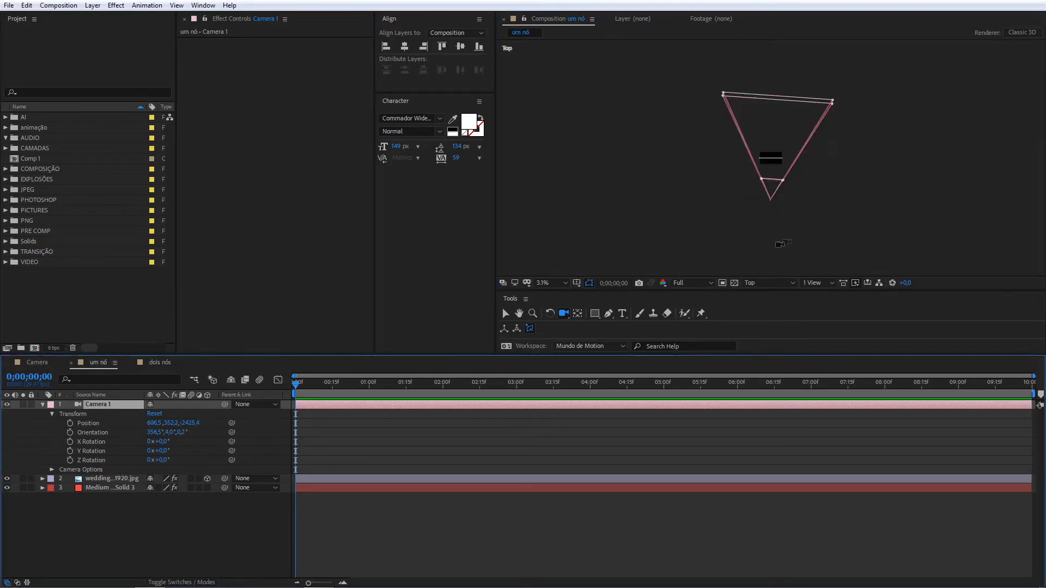
{"action": "left_click_drag", "start_coordinate": [152, 432], "coordinate": [99, 433]}
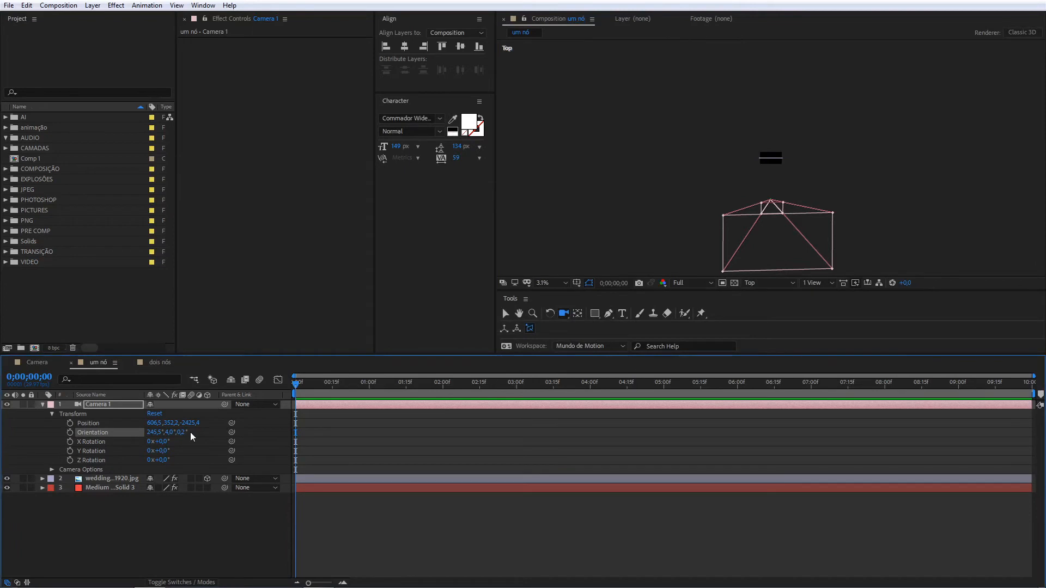
{"action": "key", "text": "ctrl+z"}
{"action": "left_click_drag", "start_coordinate": [156, 426], "coordinate": [104, 427]}
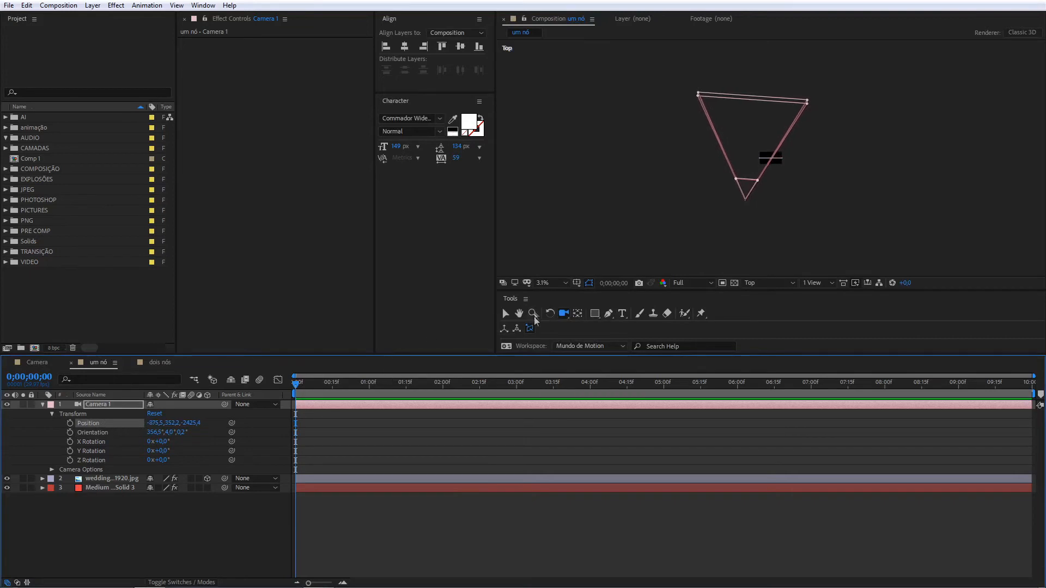
{"action": "left_click", "coordinate": [769, 283]}
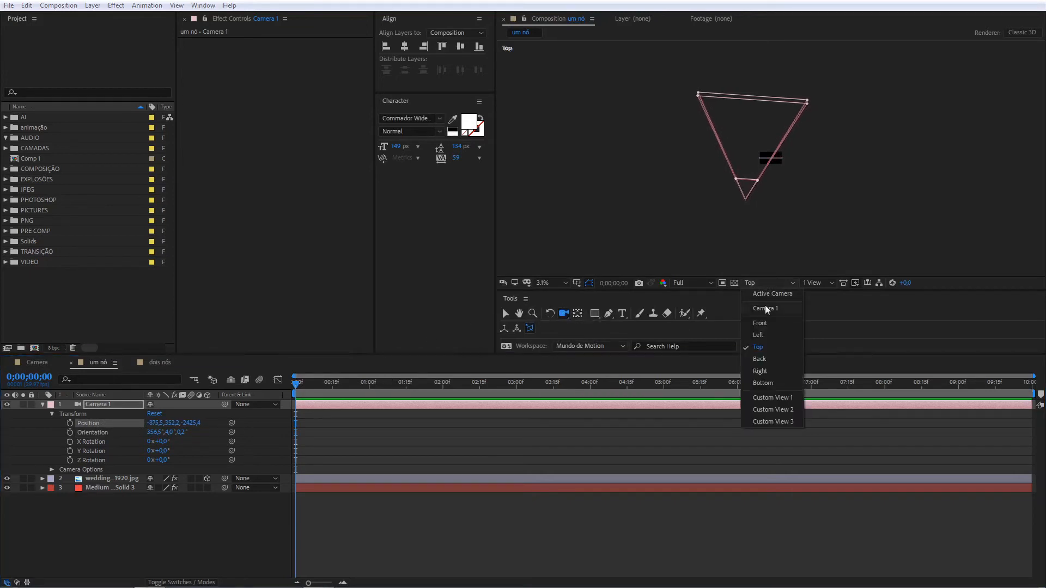
{"action": "left_click", "coordinate": [770, 294]}
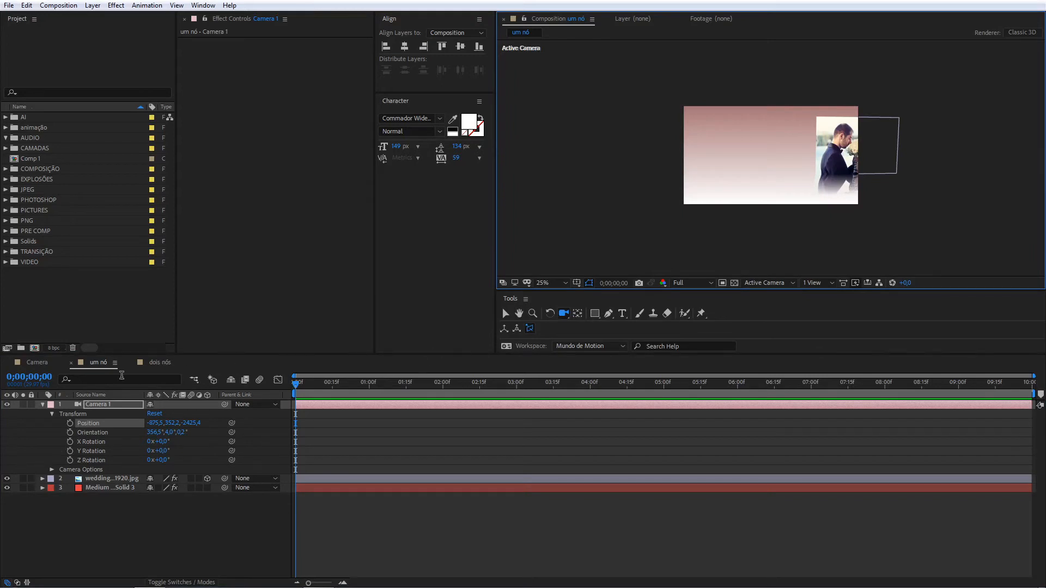
Step: Compare the dois nós and um nó Active Camera views to see how each camera frames the photo
{"action": "left_click", "coordinate": [159, 363]}
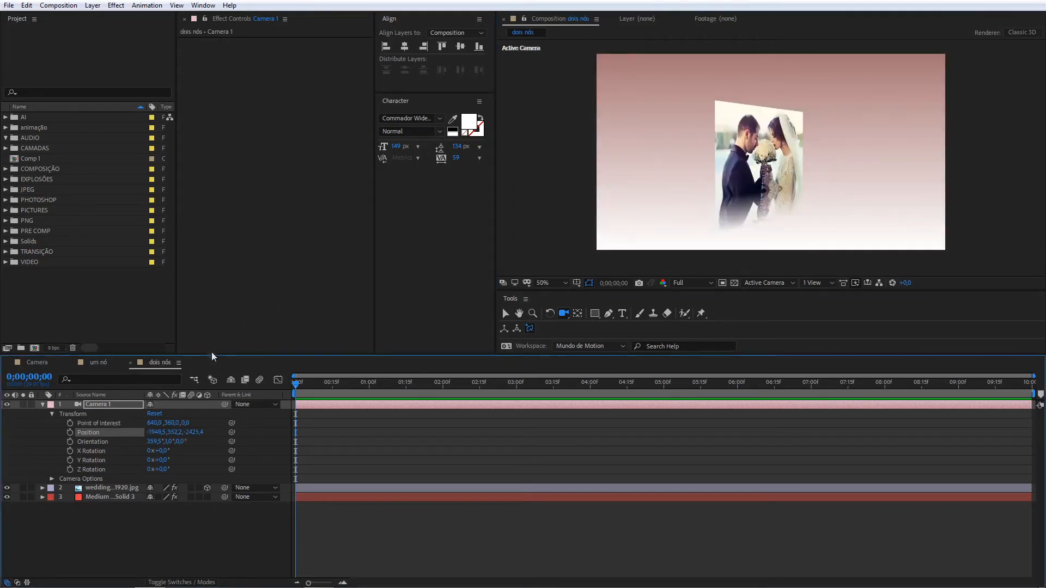
{"action": "left_click", "coordinate": [100, 363]}
{"action": "left_click", "coordinate": [151, 363]}
{"action": "left_click", "coordinate": [97, 363]}
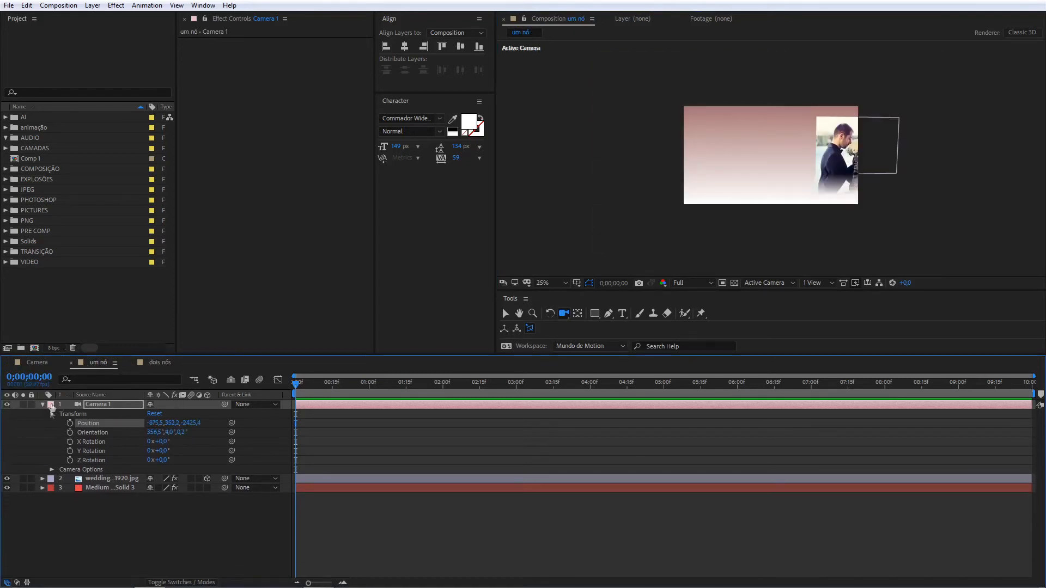
Step: Collapse the um nó Camera 1's Transform properties and close the dois nós and um nó compositions
{"action": "left_click", "coordinate": [43, 404]}
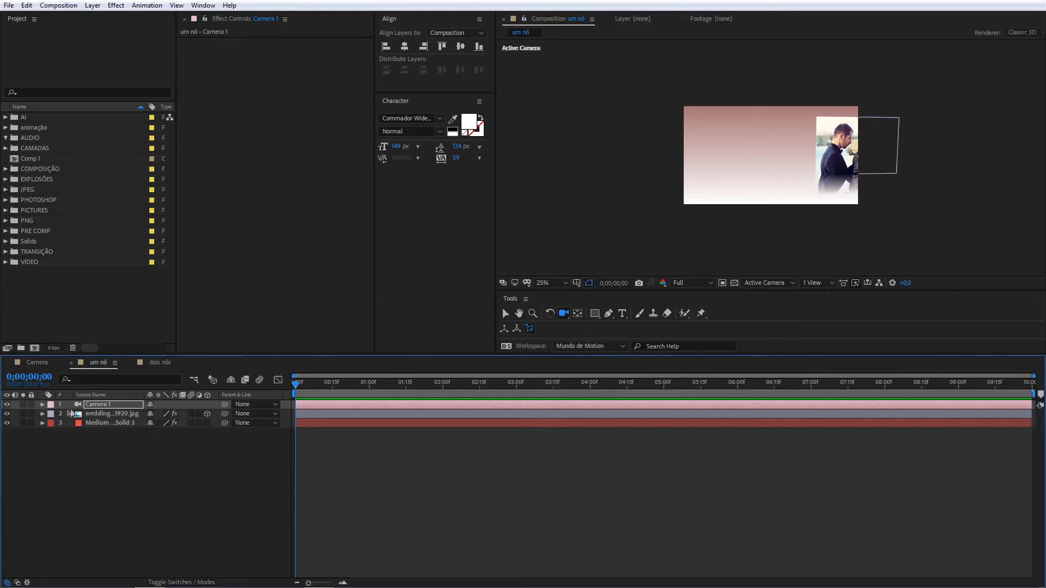
{"action": "left_click", "coordinate": [42, 404]}
{"action": "left_click", "coordinate": [53, 414]}
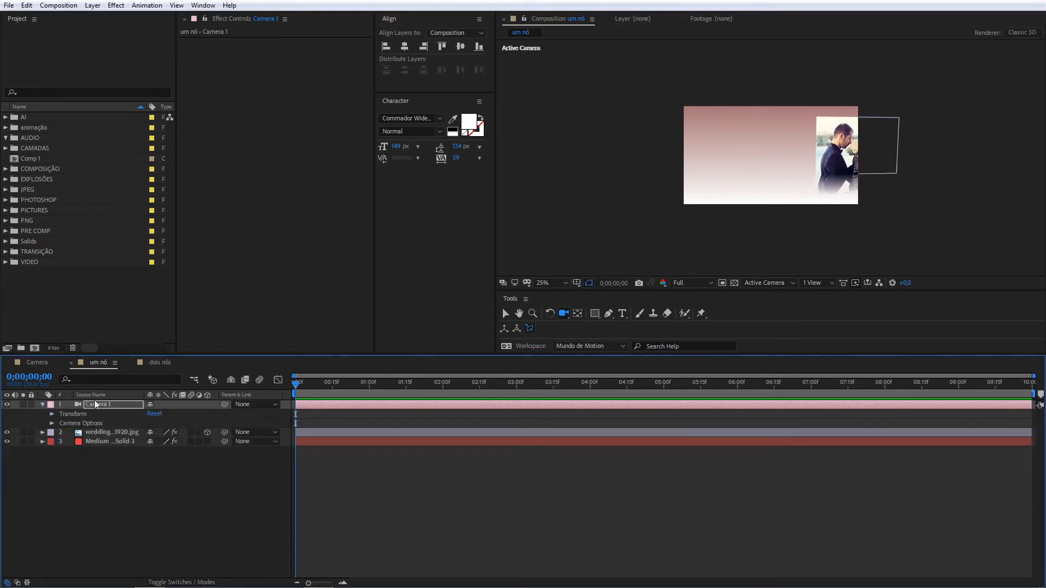
{"action": "left_click", "coordinate": [164, 363]}
{"action": "left_click", "coordinate": [129, 363]}
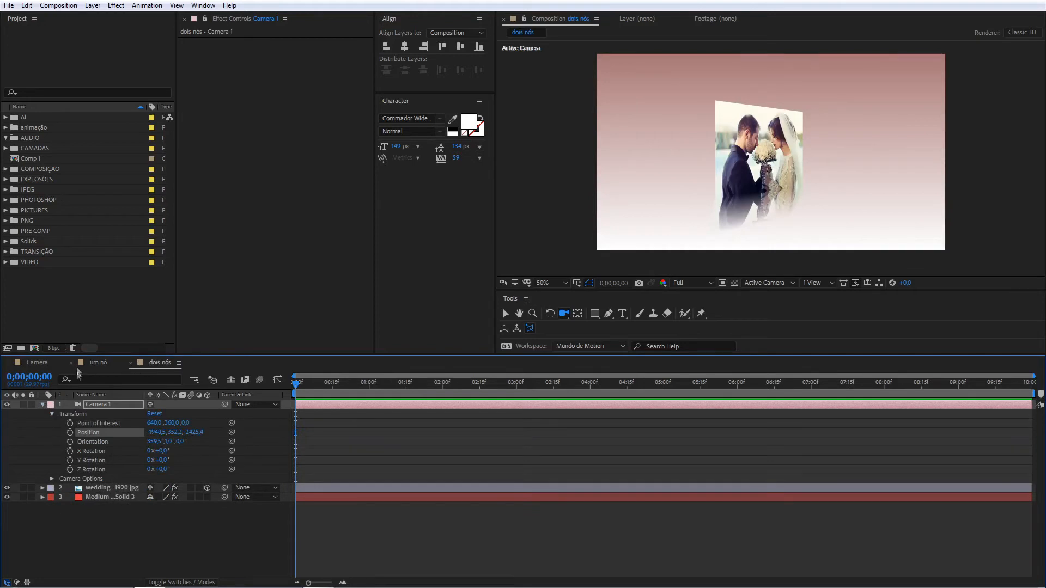
{"action": "left_click", "coordinate": [71, 363]}
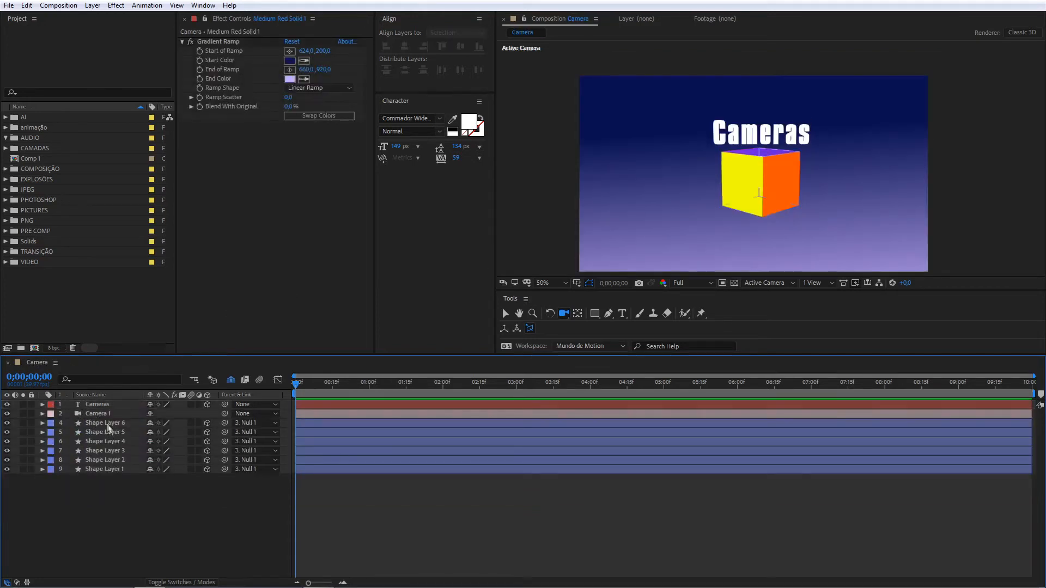
Step: Expand the Camera Options of Camera 1 in the Camera composition
{"action": "left_click", "coordinate": [45, 407]}
{"action": "left_click", "coordinate": [42, 413]}
{"action": "left_click", "coordinate": [52, 424]}
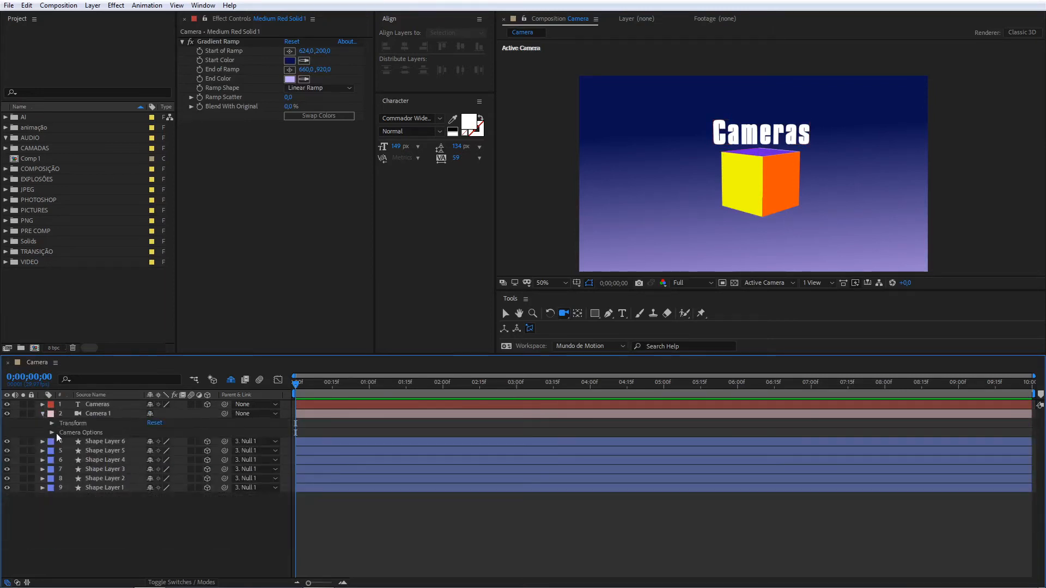
{"action": "left_click", "coordinate": [53, 432]}
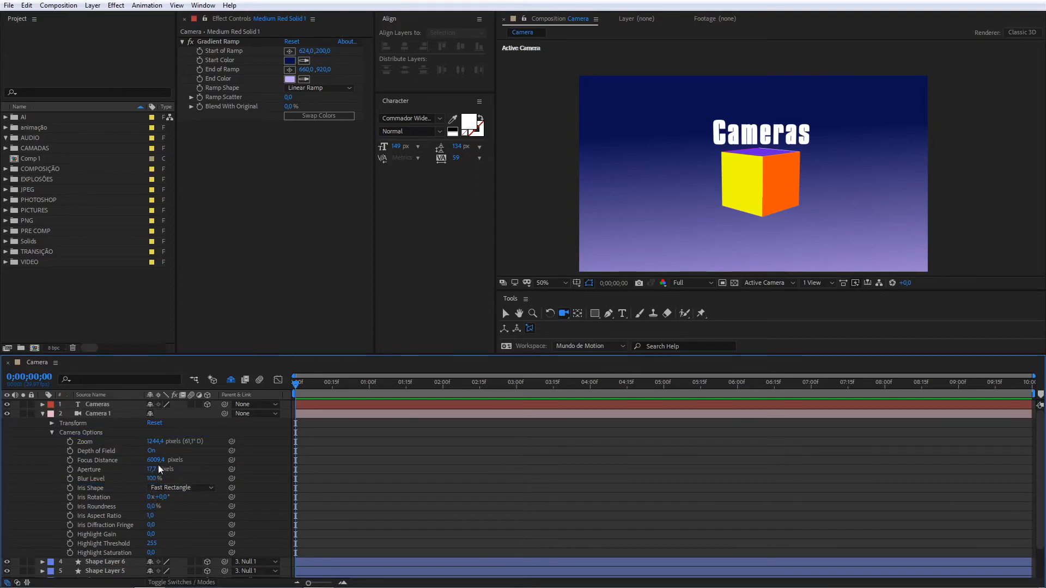
{"action": "left_click", "coordinate": [153, 479]}
{"action": "left_click_drag", "start_coordinate": [696, 104], "coordinate": [827, 230]}
Step: Set the Camera composition to the Top view at 6.25% and select Camera 1 to show its field of view around the cube
{"action": "left_click", "coordinate": [757, 283]}
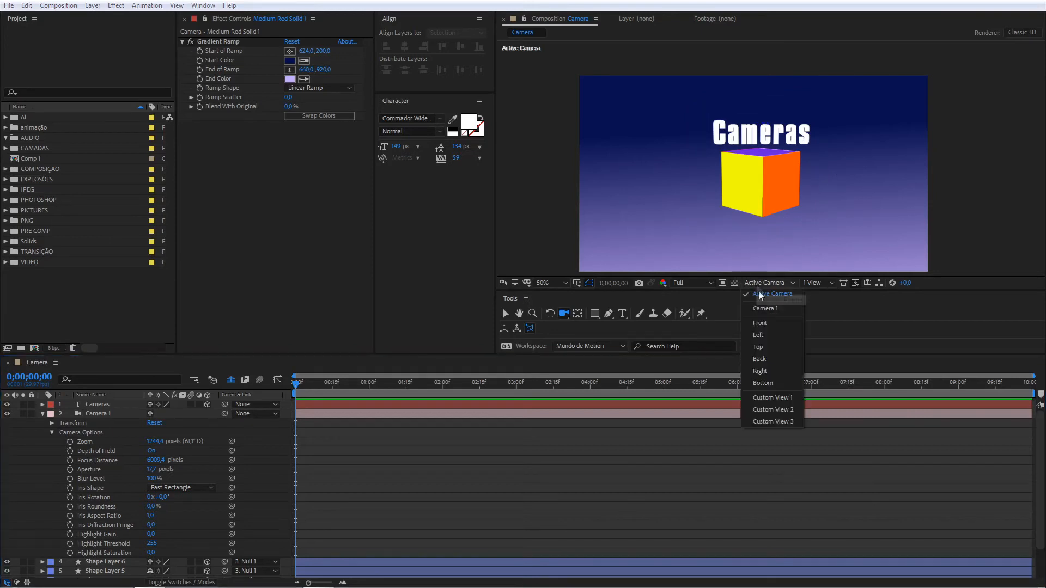
{"action": "left_click", "coordinate": [758, 347]}
{"action": "scroll", "coordinate": [773, 221], "scroll_direction": "down", "scroll_amount": 4}
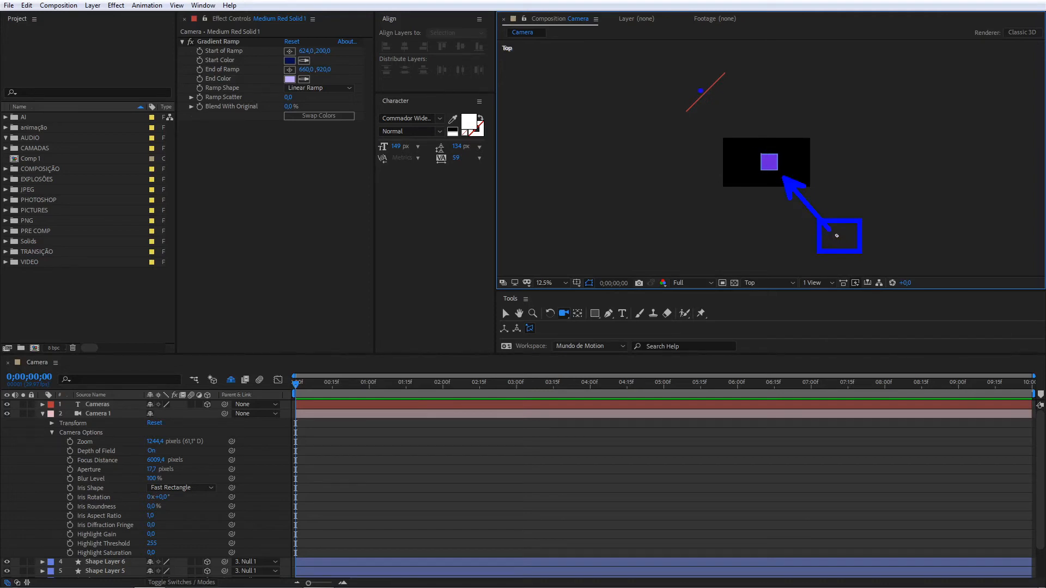
{"action": "left_click", "coordinate": [97, 414]}
{"action": "key", "text": "comma"}
{"action": "key", "text": "comma"}
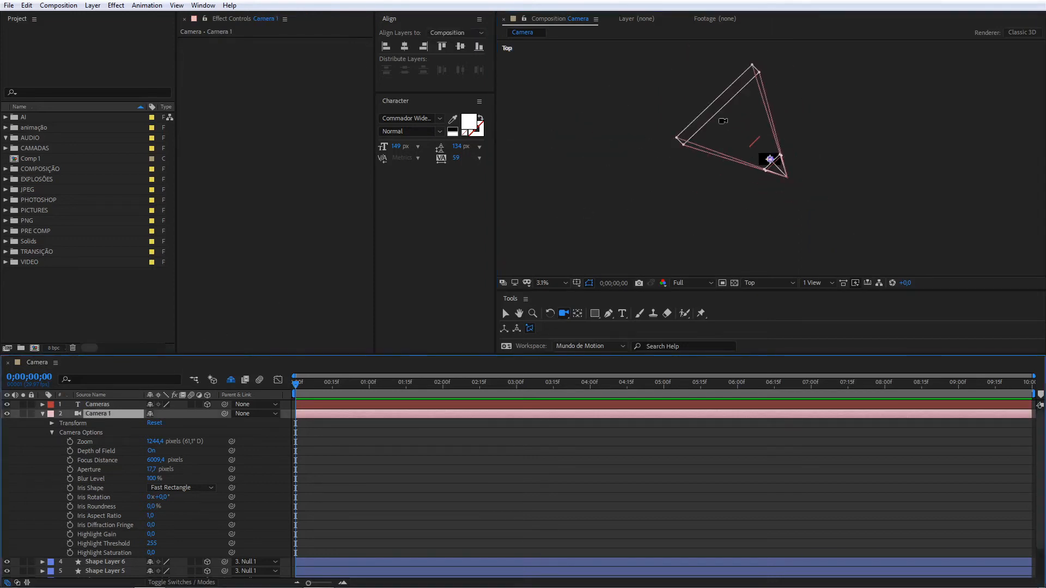
{"action": "key", "text": "period"}
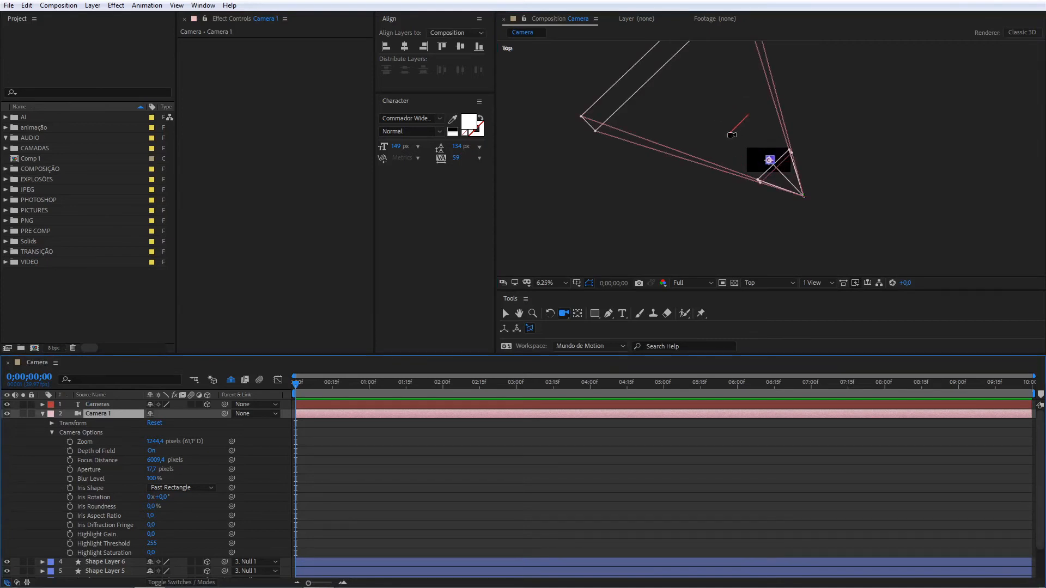
{"action": "key", "text": "h"}
{"action": "left_click_drag", "start_coordinate": [711, 134], "coordinate": [747, 152]}
{"action": "key", "text": "c"}
{"action": "key", "text": "period"}
{"action": "key", "text": "comma"}
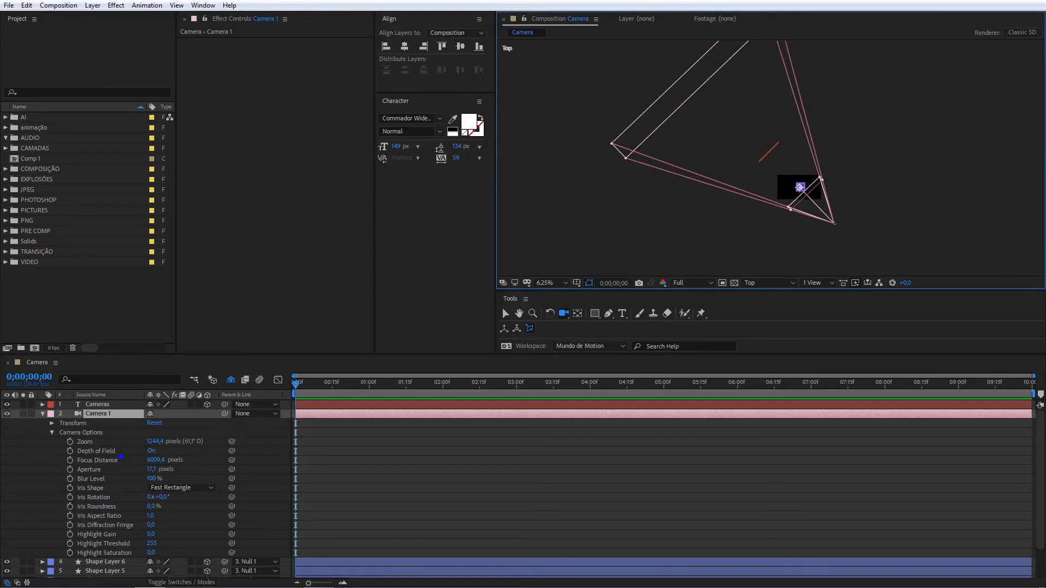
{"action": "left_click_drag", "start_coordinate": [120, 457], "coordinate": [157, 408]}
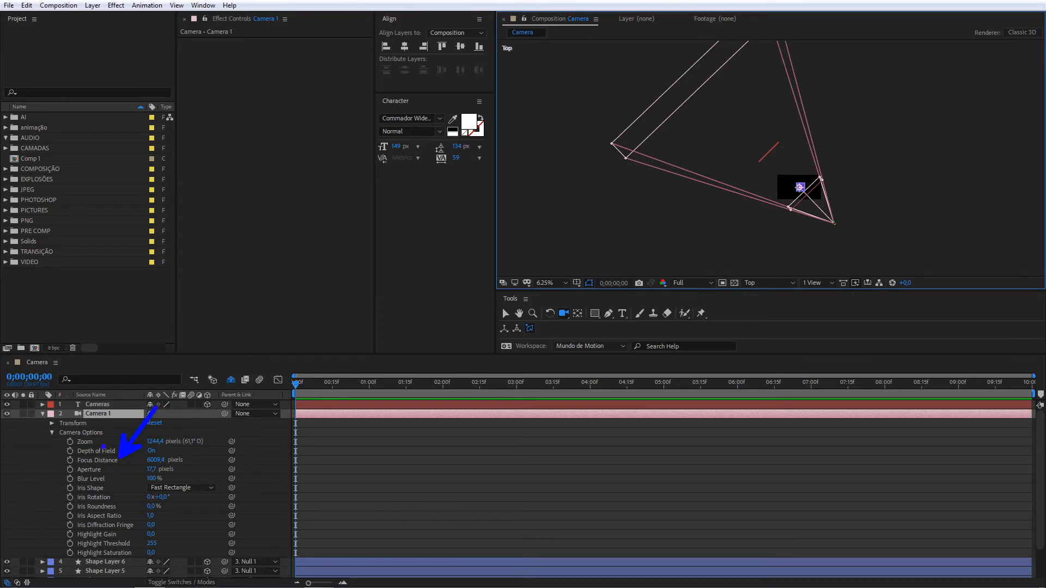
{"action": "left_click_drag", "start_coordinate": [66, 451], "coordinate": [1, 414]}
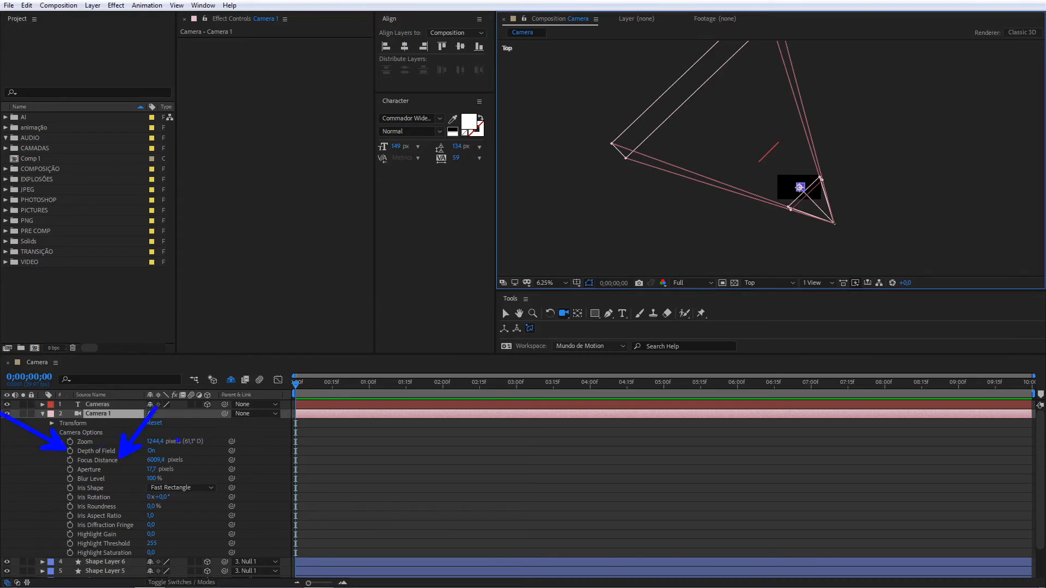
{"action": "key", "text": "Escape"}
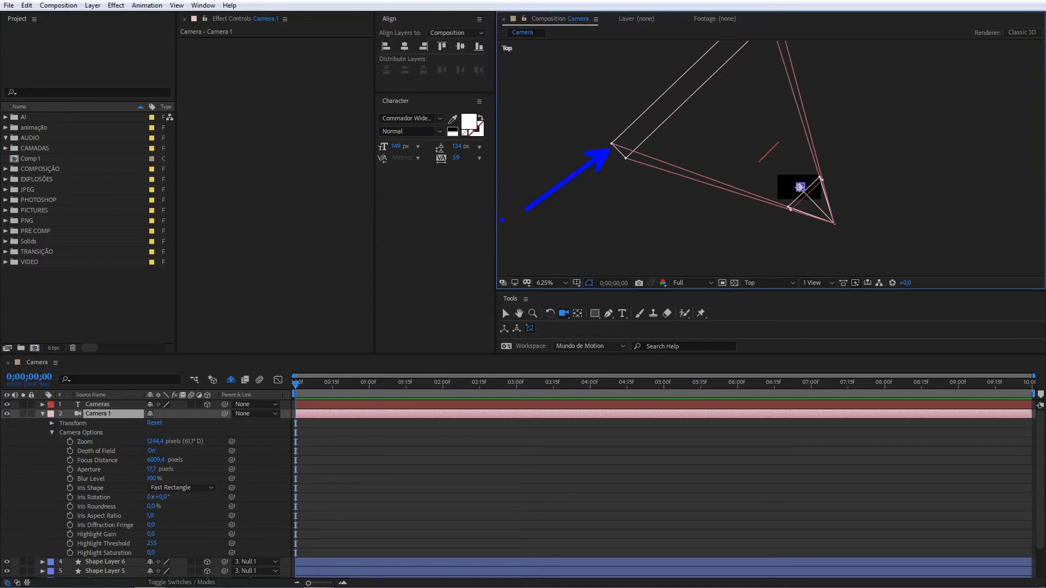
{"action": "key", "text": "Escape"}
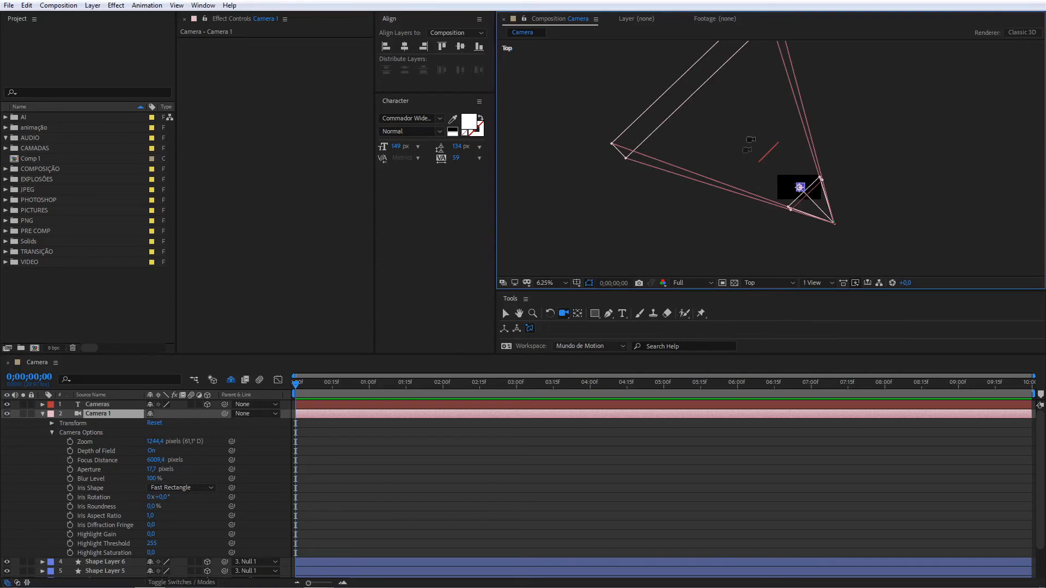
Step: Reduce Camera 1's Focus Distance to 3037,4 pixels so the focal plane in the Top view meets the Cameras text
{"action": "left_click", "coordinate": [153, 460]}
{"action": "left_click_drag", "start_coordinate": [154, 460], "coordinate": [19, 465]}
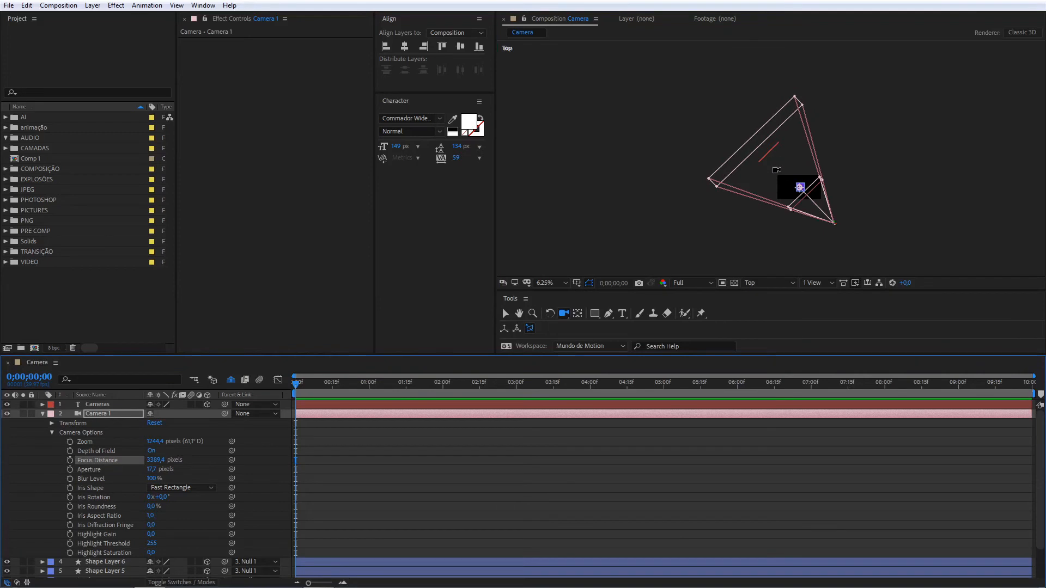
{"action": "scroll", "coordinate": [776, 169], "scroll_direction": "up", "scroll_amount": 2}
{"action": "left_click_drag", "start_coordinate": [824, 187], "coordinate": [763, 140]}
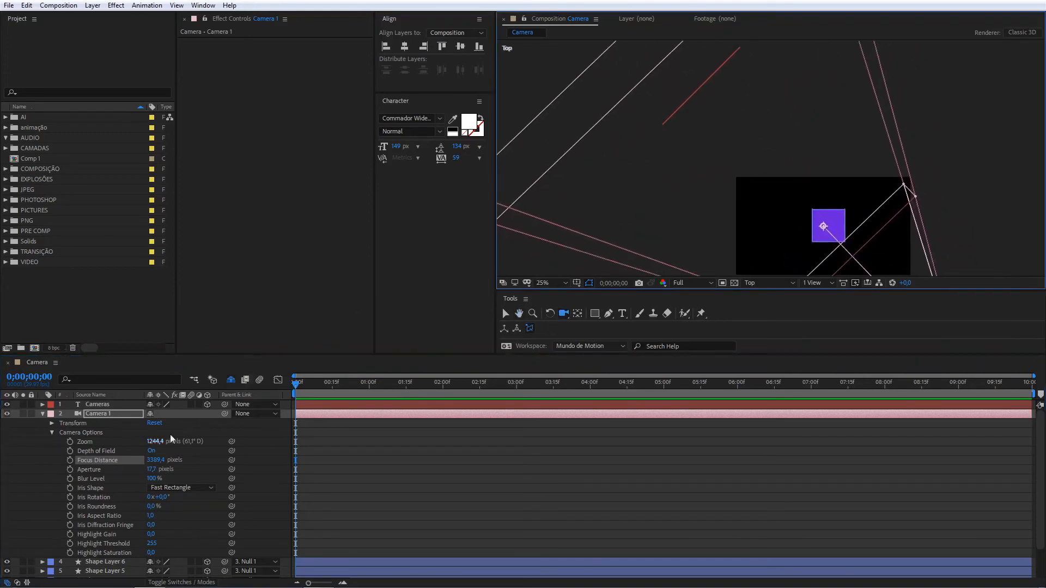
{"action": "left_click_drag", "start_coordinate": [154, 461], "coordinate": [92, 464]}
{"action": "left_click_drag", "start_coordinate": [154, 460], "coordinate": [148, 463]}
Step: Switch the composition to the Active Camera view and raise Camera 1's Aperture to 711,7 pixels
{"action": "left_click", "coordinate": [756, 287]}
{"action": "left_click", "coordinate": [762, 303]}
{"action": "scroll", "coordinate": [841, 219], "scroll_direction": "up", "scroll_amount": 4}
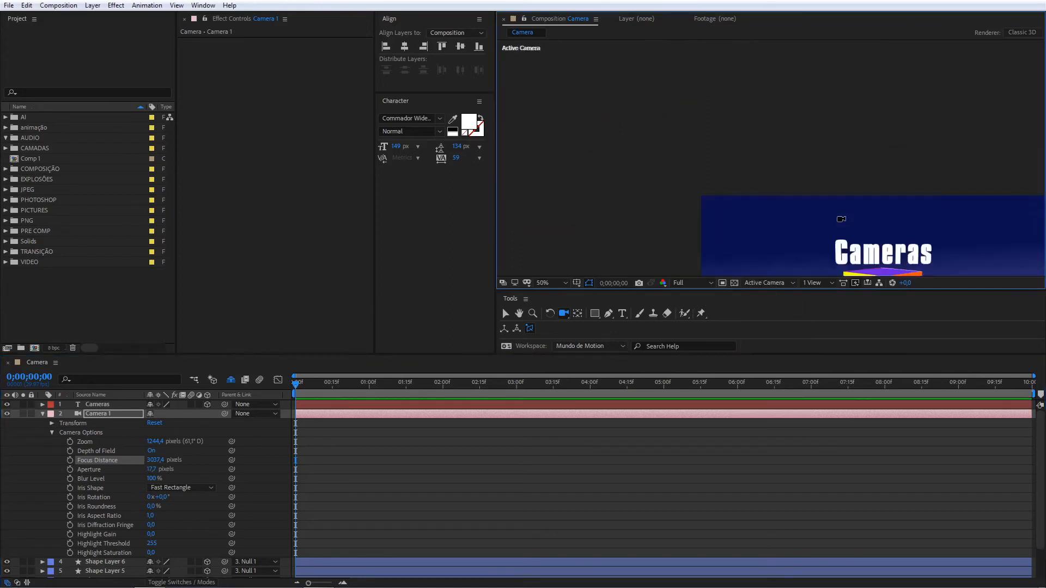
{"action": "scroll", "coordinate": [841, 219], "scroll_direction": "down", "scroll_amount": 4}
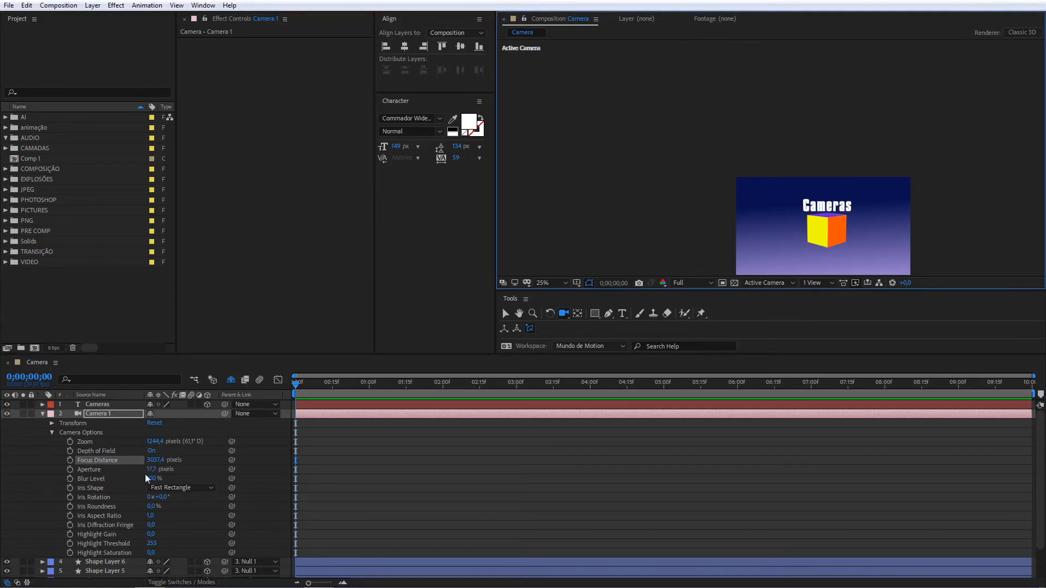
{"action": "left_click_drag", "start_coordinate": [151, 470], "coordinate": [328, 467]}
{"action": "left_click_drag", "start_coordinate": [150, 469], "coordinate": [267, 456]}
{"action": "scroll", "coordinate": [905, 200], "scroll_direction": "up", "scroll_amount": 2}
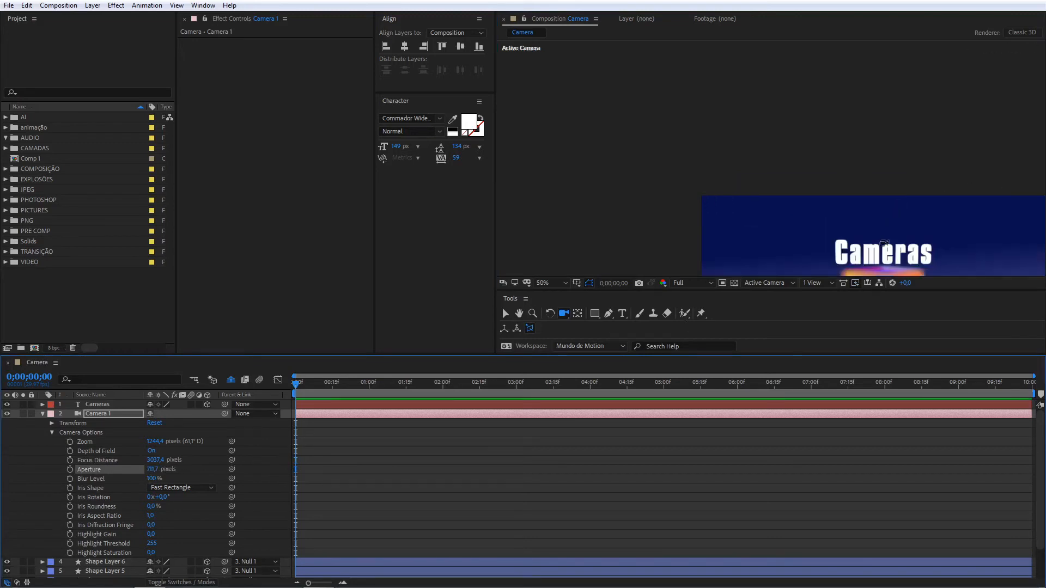
{"action": "key", "text": "space"}
{"action": "left_click_drag", "start_coordinate": [882, 251], "coordinate": [732, 139]}
{"action": "key", "text": "c"}
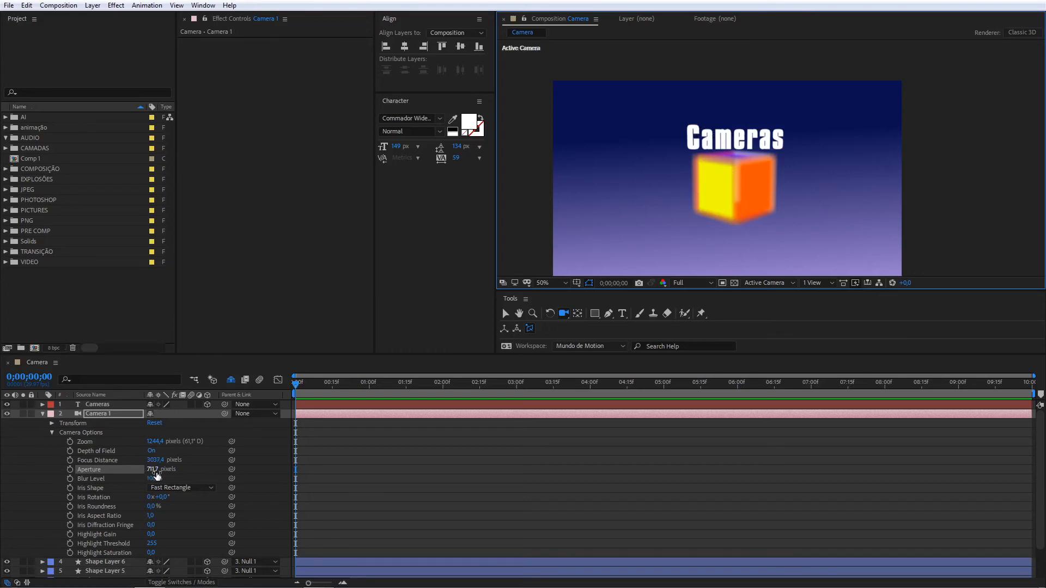
Step: Set Camera 1's Focus Distance to 1347,4 pixels to focus on the cube, and collapse its Camera Options
{"action": "left_click_drag", "start_coordinate": [154, 461], "coordinate": [223, 454]}
{"action": "left_click_drag", "start_coordinate": [155, 461], "coordinate": [55, 469]}
{"action": "left_click_drag", "start_coordinate": [154, 460], "coordinate": [93, 472]}
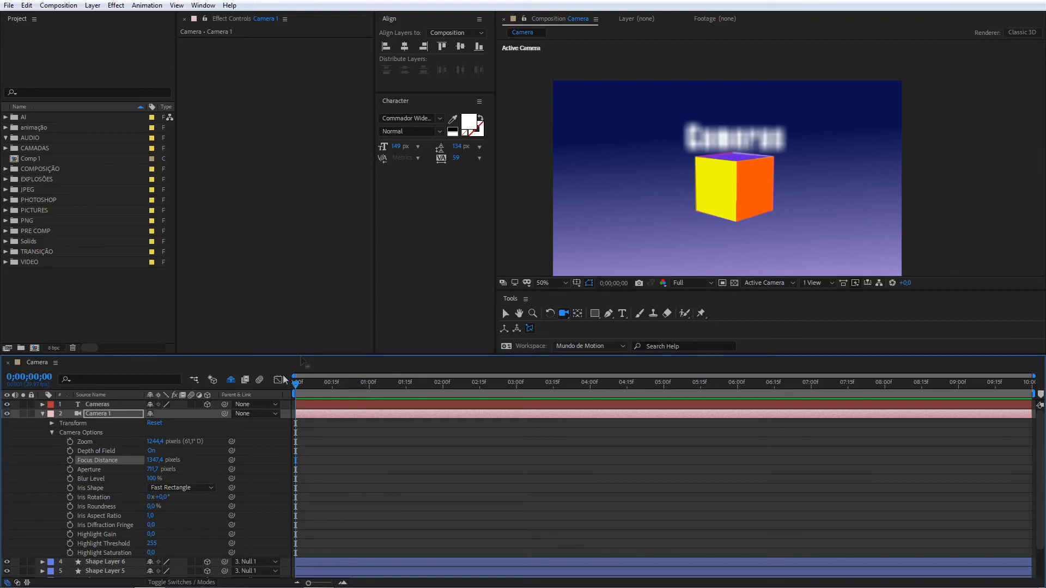
{"action": "left_click", "coordinate": [52, 433]}
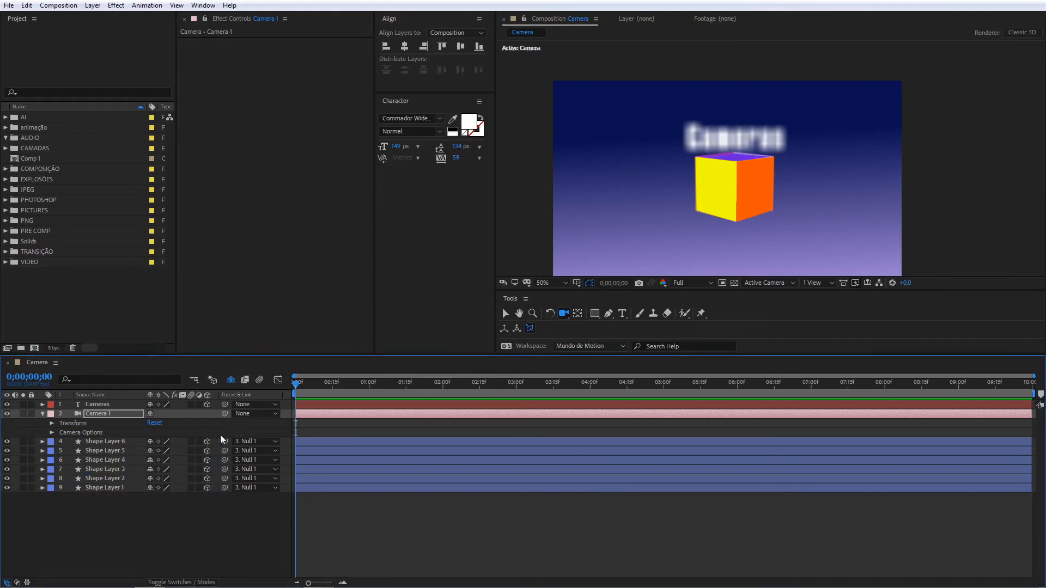
Step: Pre-compose Shape Layer 1 through Shape Layer 6 as cubo, moving all attributes into the new composition
{"action": "left_click_drag", "start_coordinate": [716, 193], "coordinate": [752, 187]}
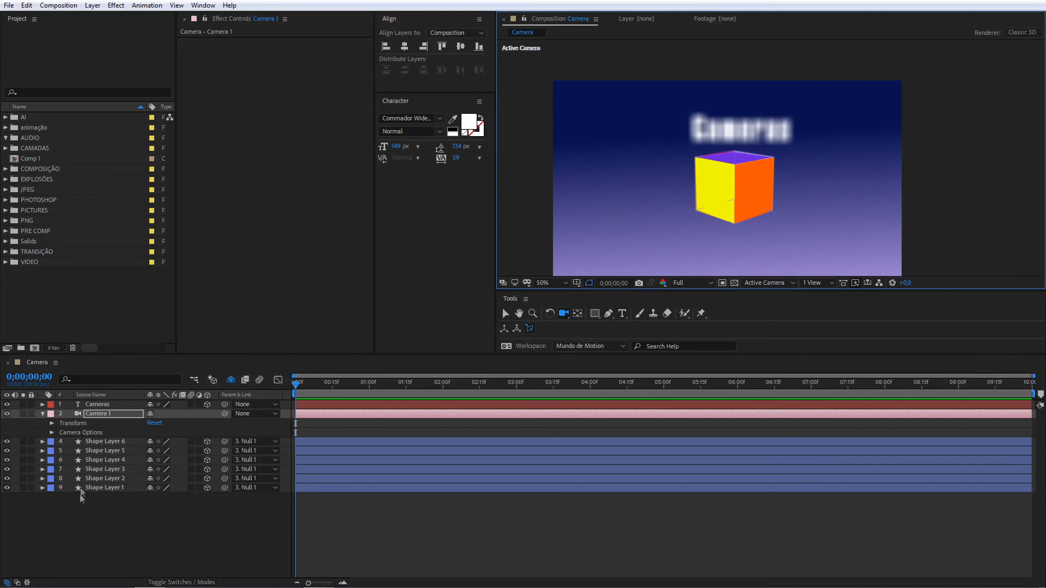
{"action": "left_click", "coordinate": [99, 487]}
{"action": "left_click", "coordinate": [101, 441], "text": "shift"}
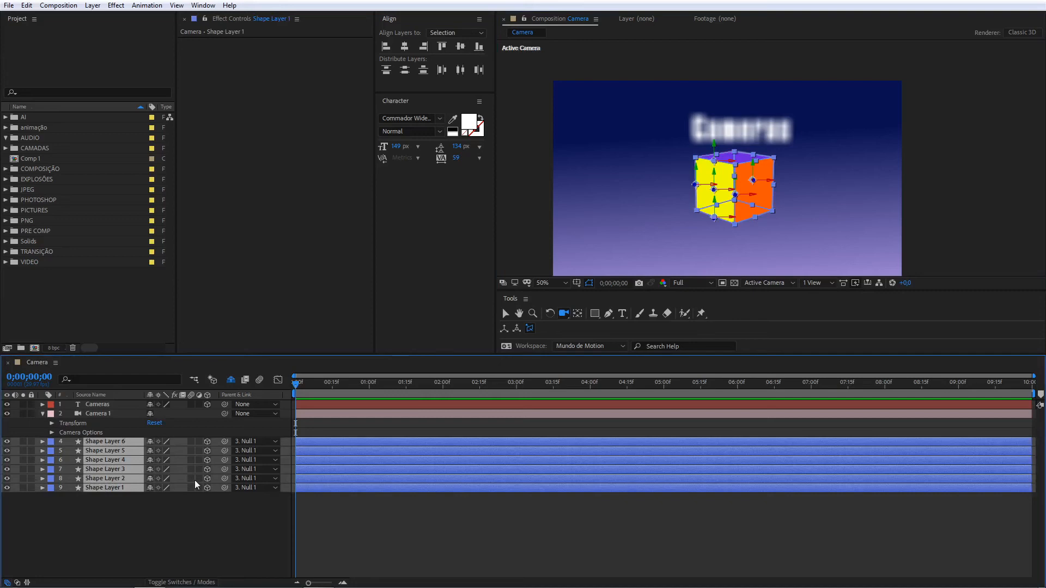
{"action": "key", "text": "ctrl+shift+c"}
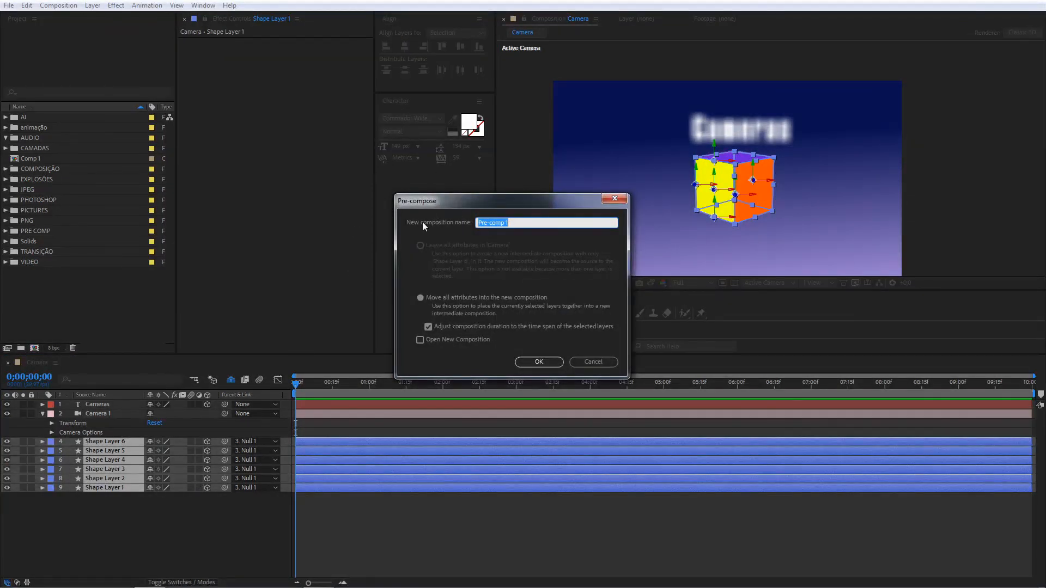
{"action": "type", "text": "cubo"}
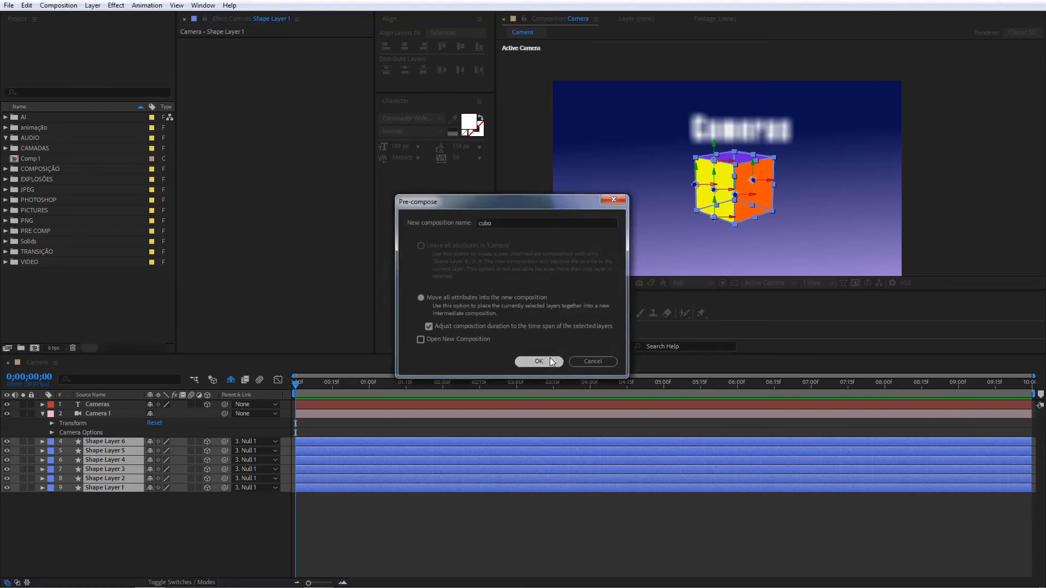
{"action": "left_click", "coordinate": [550, 358]}
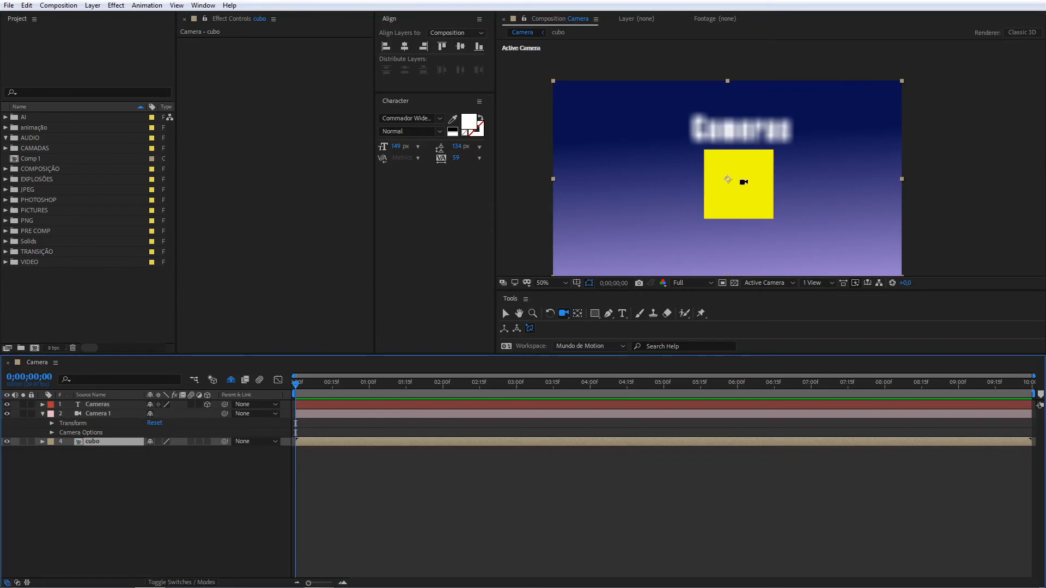
Step: Make the cubo layer a 3D layer and orbit the camera around it to check its depth
{"action": "left_click_drag", "start_coordinate": [766, 175], "coordinate": [744, 210]}
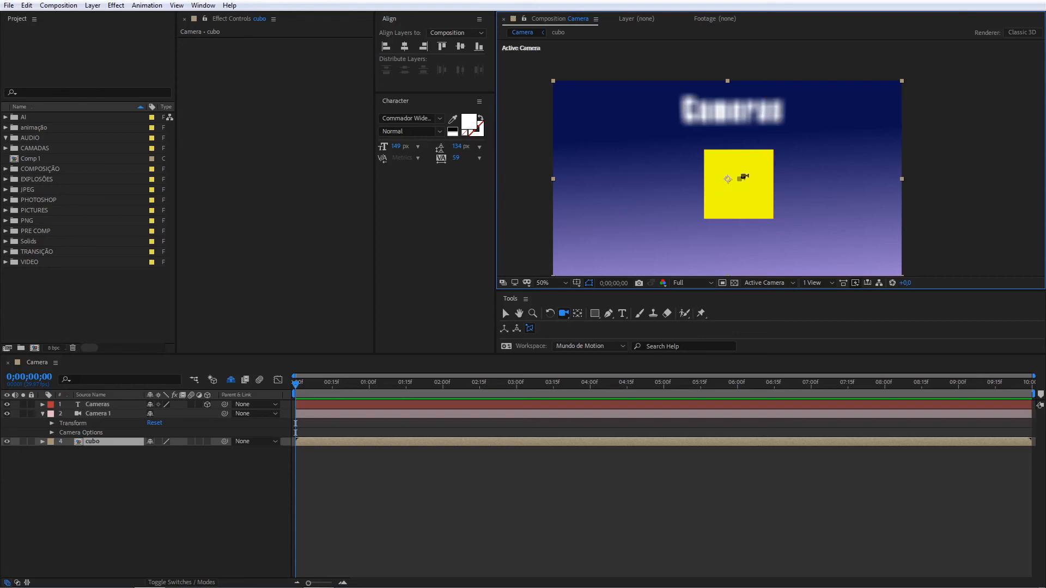
{"action": "left_click_drag", "start_coordinate": [745, 176], "coordinate": [730, 175]}
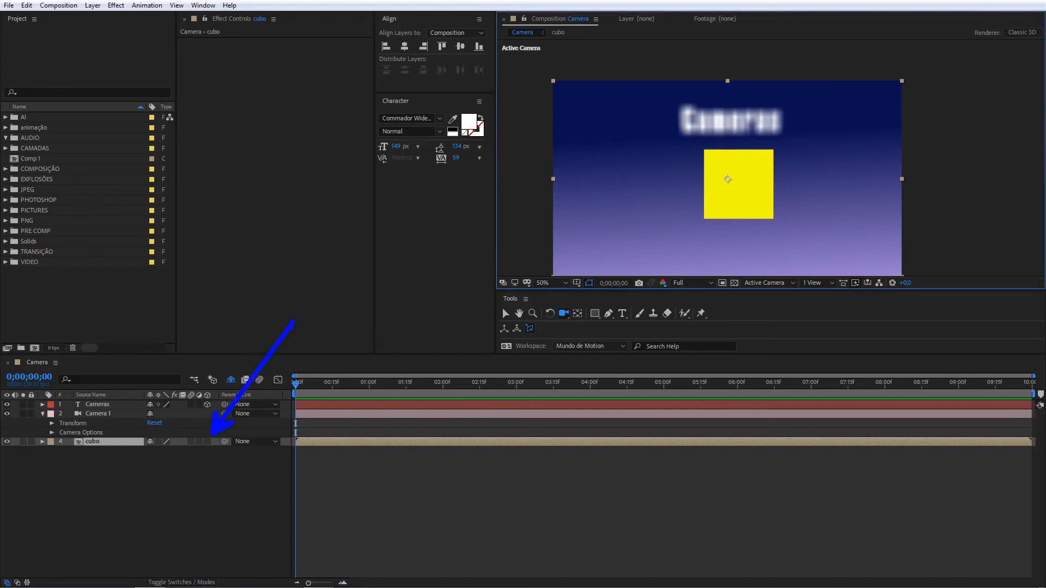
{"action": "left_click", "coordinate": [207, 441]}
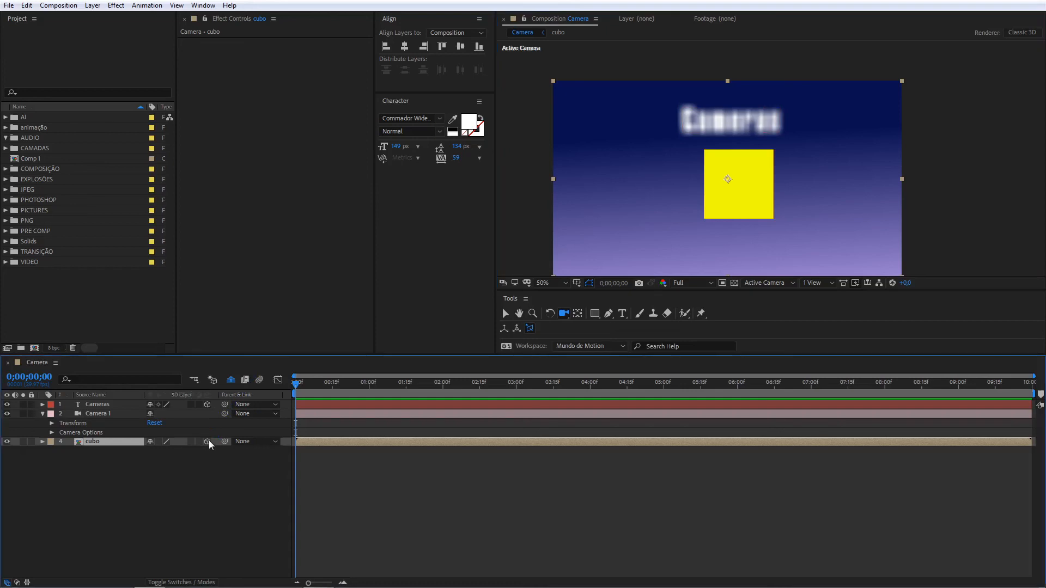
{"action": "mouse_move", "coordinate": [743, 180]}
{"action": "left_mouse_down"}
{"action": "mouse_move", "coordinate": [784, 166]}
{"action": "mouse_move", "coordinate": [753, 167]}
{"action": "mouse_move", "coordinate": [774, 164]}
{"action": "mouse_move", "coordinate": [812, 175]}
{"action": "mouse_move", "coordinate": [776, 205]}
{"action": "mouse_move", "coordinate": [738, 194]}
{"action": "mouse_move", "coordinate": [786, 171]}
{"action": "mouse_move", "coordinate": [742, 191]}
{"action": "mouse_move", "coordinate": [750, 170]}
{"action": "mouse_move", "coordinate": [757, 164]}
{"action": "mouse_move", "coordinate": [741, 180]}
{"action": "mouse_move", "coordinate": [755, 198]}
{"action": "mouse_move", "coordinate": [754, 159]}
{"action": "mouse_move", "coordinate": [747, 168]}
{"action": "mouse_move", "coordinate": [789, 187]}
{"action": "mouse_move", "coordinate": [770, 194]}
{"action": "mouse_move", "coordinate": [742, 174]}
{"action": "mouse_move", "coordinate": [737, 191]}
{"action": "left_mouse_up"}
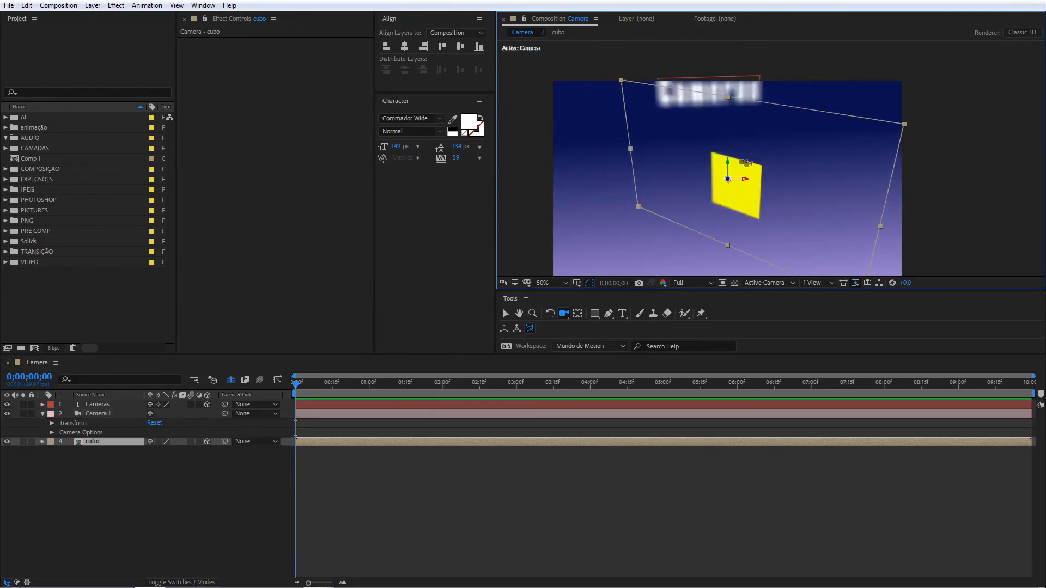
{"action": "mouse_move", "coordinate": [665, 180]}
{"action": "left_mouse_down"}
{"action": "mouse_move", "coordinate": [691, 185]}
{"action": "mouse_move", "coordinate": [674, 197]}
{"action": "left_mouse_up"}
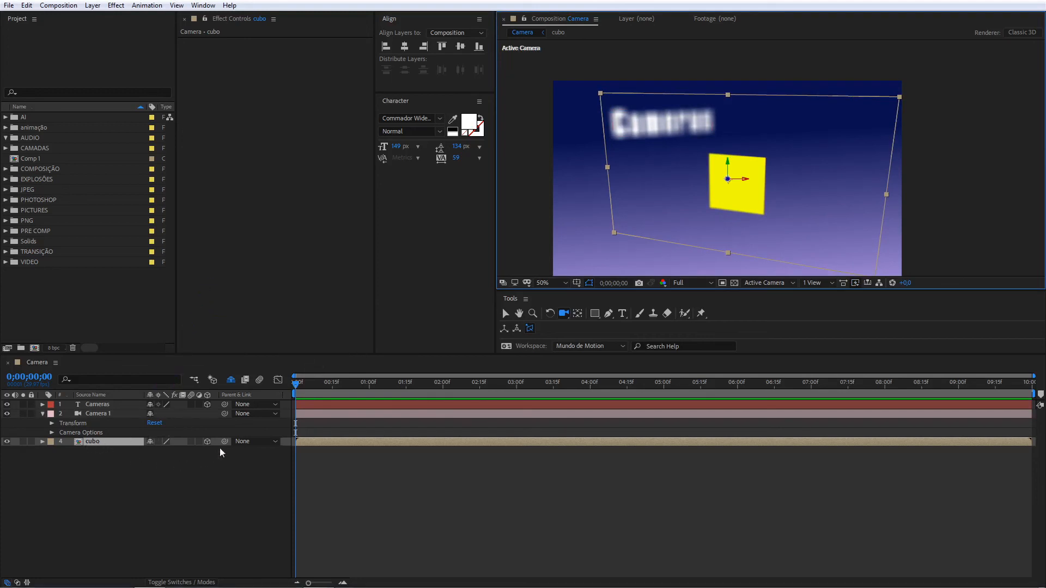
Step: Turn on Collapse Transformations for the cubo layer and orbit the camera around the cube
{"action": "left_click", "coordinate": [159, 442]}
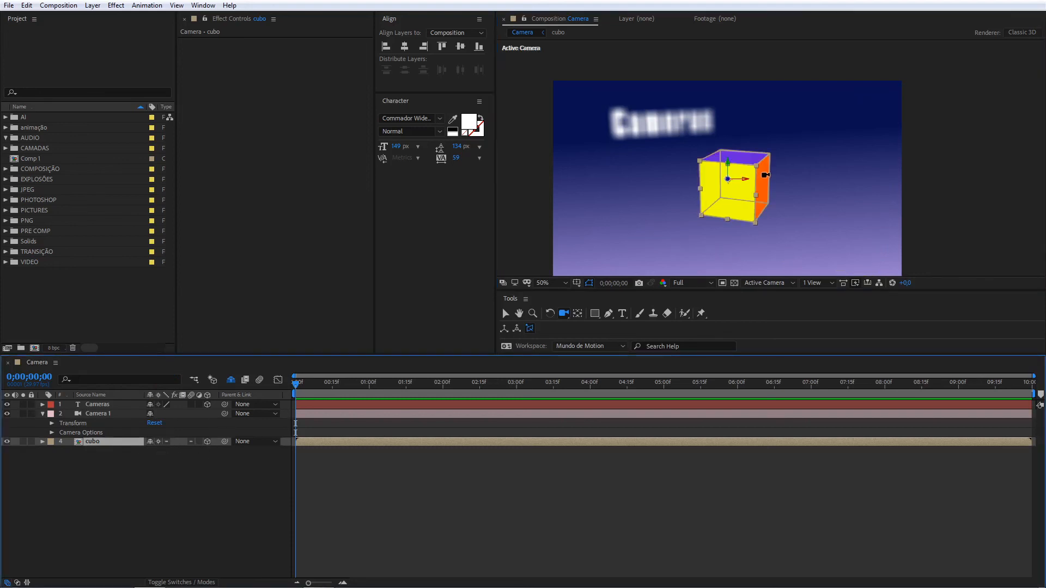
{"action": "left_click_drag", "start_coordinate": [781, 180], "coordinate": [757, 180]}
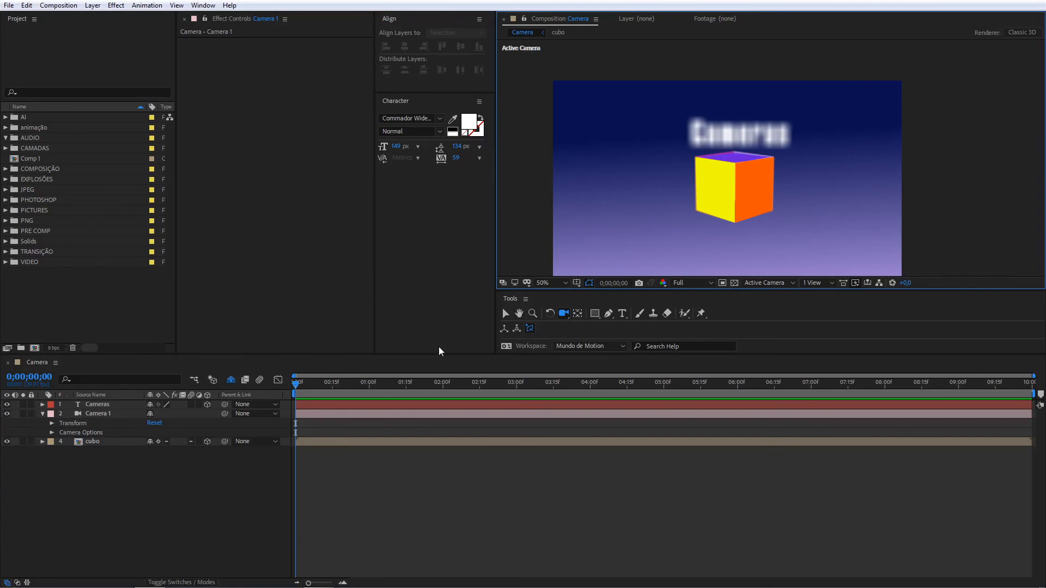
{"action": "left_click_drag", "start_coordinate": [735, 177], "coordinate": [738, 197]}
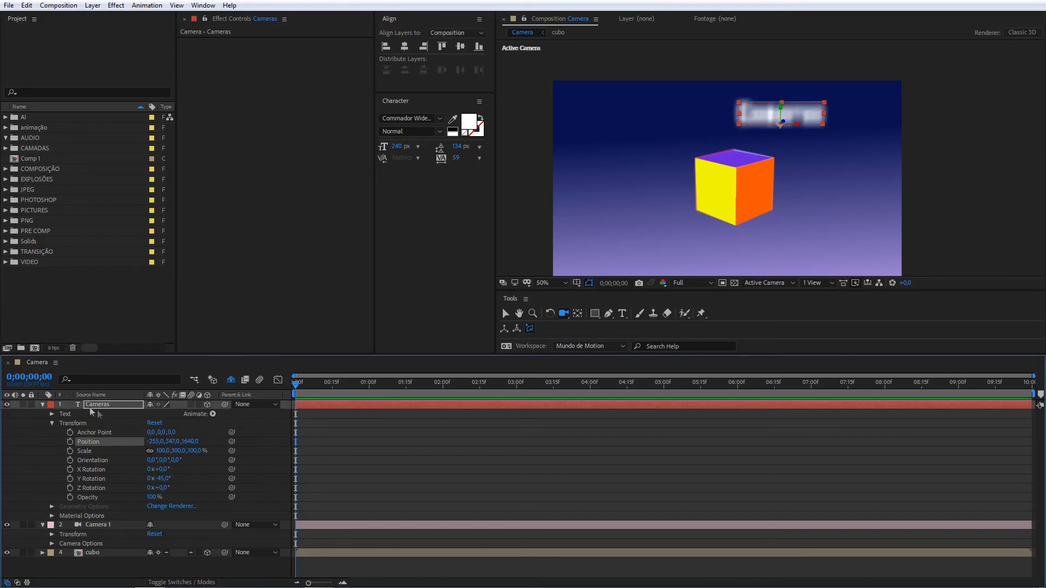
Step: Collapse the Cameras text layer's properties and preview the 2 Views - Horizontal and 2 Views - Vertical layouts
{"action": "left_click", "coordinate": [43, 405]}
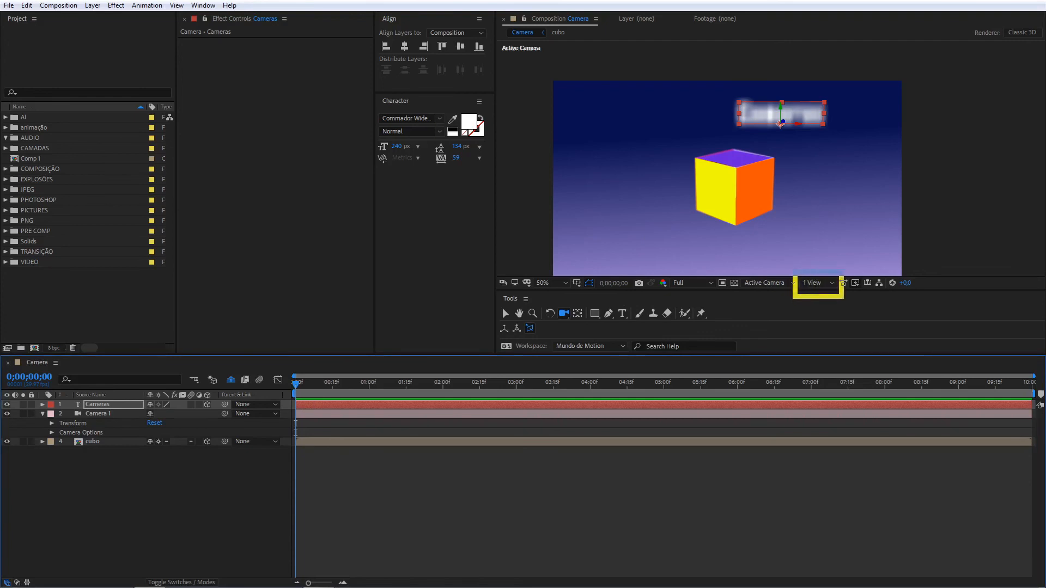
{"action": "scroll", "coordinate": [736, 159], "scroll_direction": "down", "scroll_amount": 2}
{"action": "scroll", "coordinate": [725, 155], "scroll_direction": "up", "scroll_amount": 2}
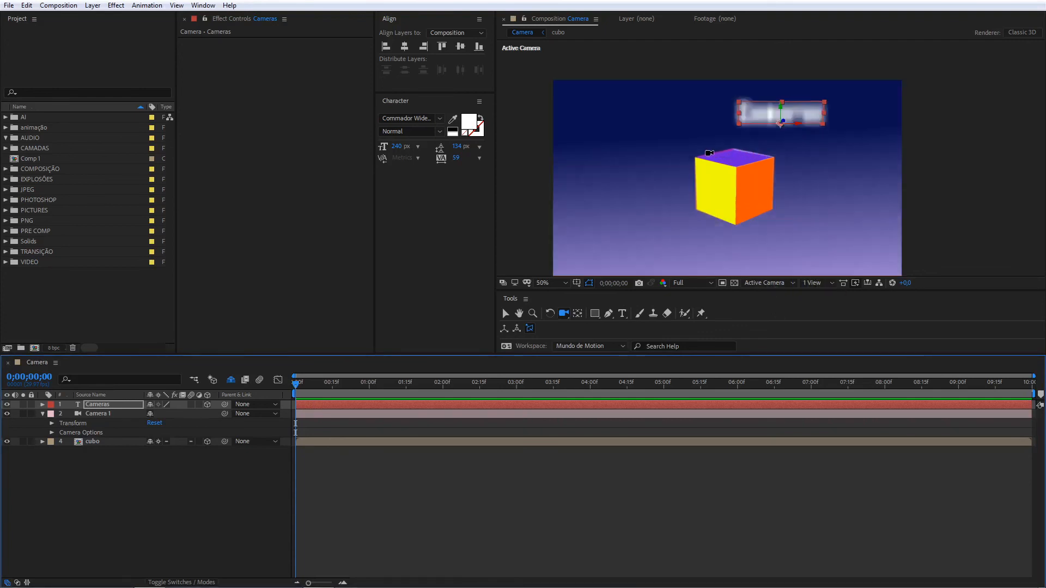
{"action": "left_click", "coordinate": [814, 284]}
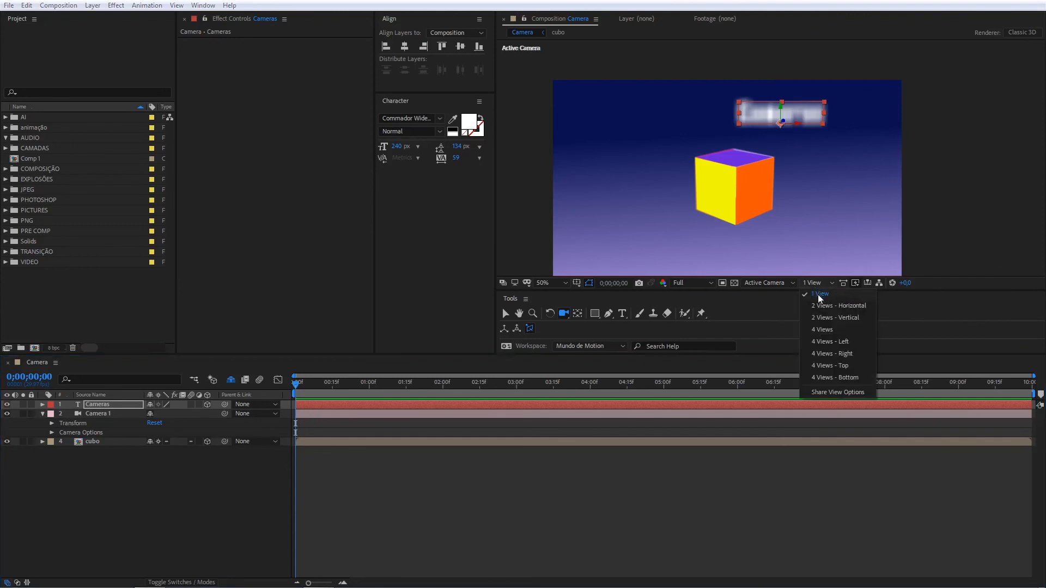
{"action": "left_click", "coordinate": [826, 305]}
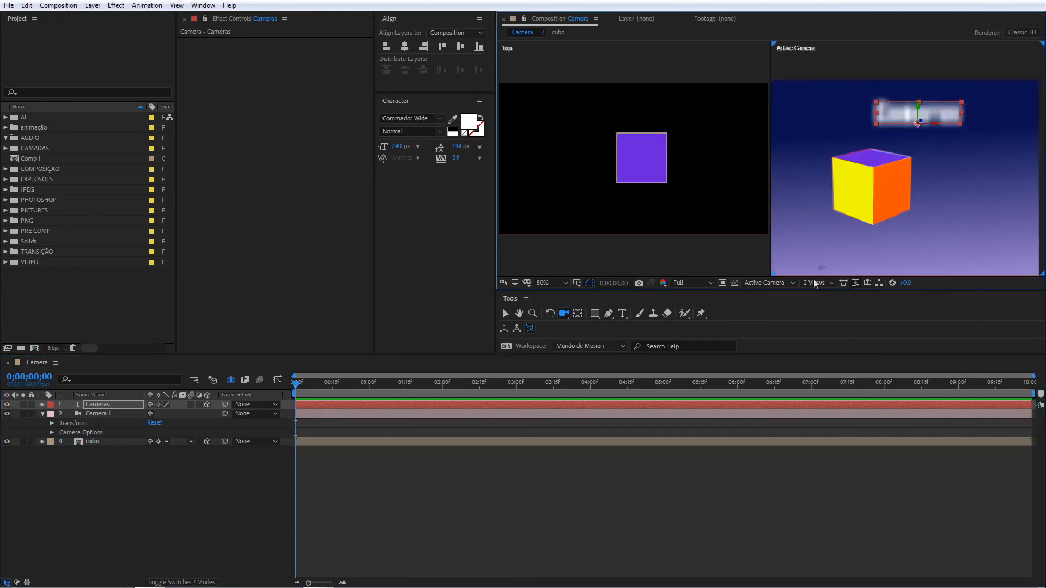
{"action": "left_click", "coordinate": [811, 282]}
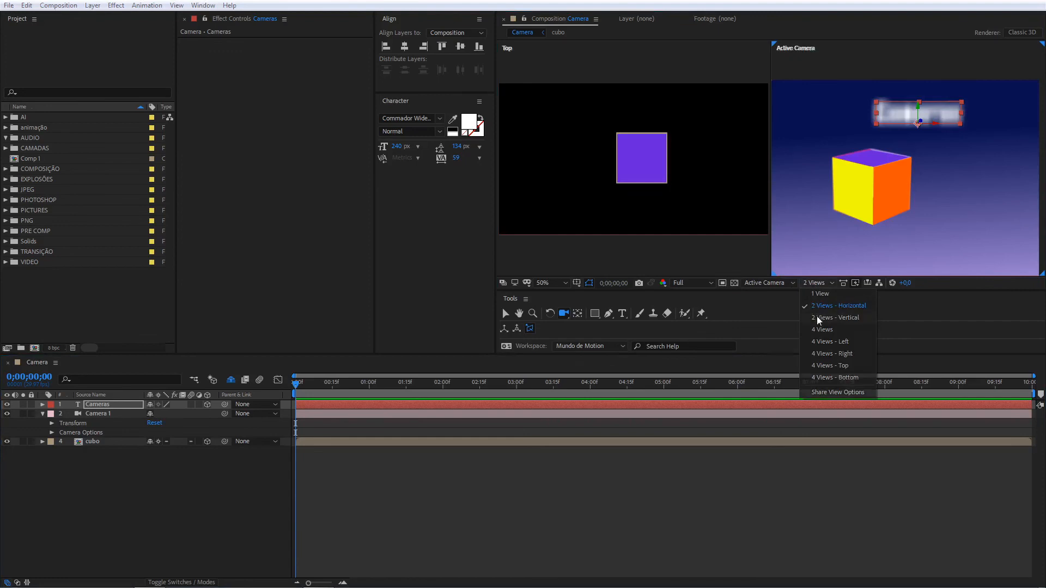
{"action": "left_click", "coordinate": [815, 316]}
Step: Preview the composition in the 4 Views - Left, 4 Views - Right and 4 Views - Top layouts
{"action": "left_click", "coordinate": [812, 283]}
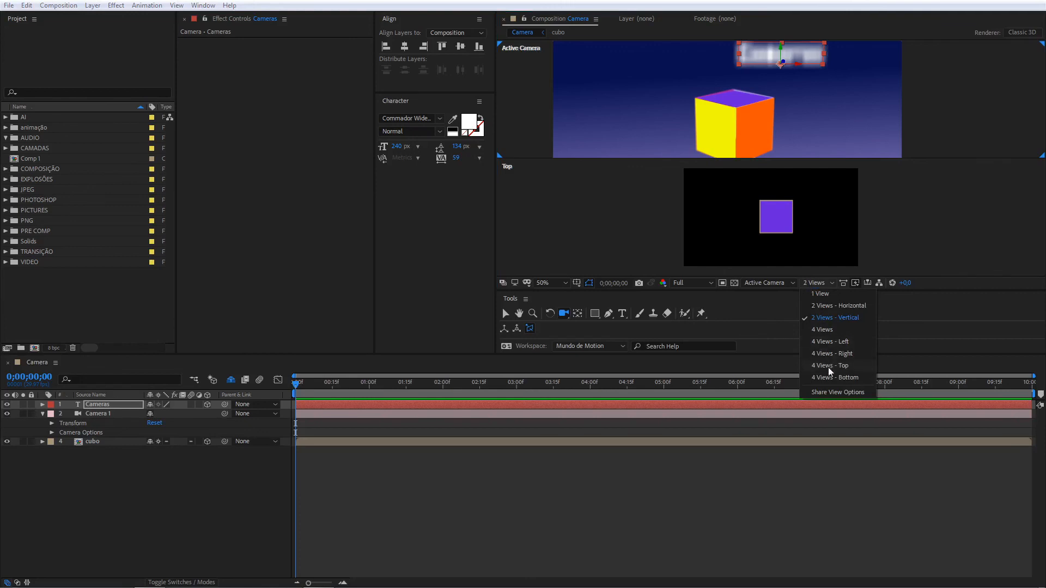
{"action": "left_click", "coordinate": [824, 342]}
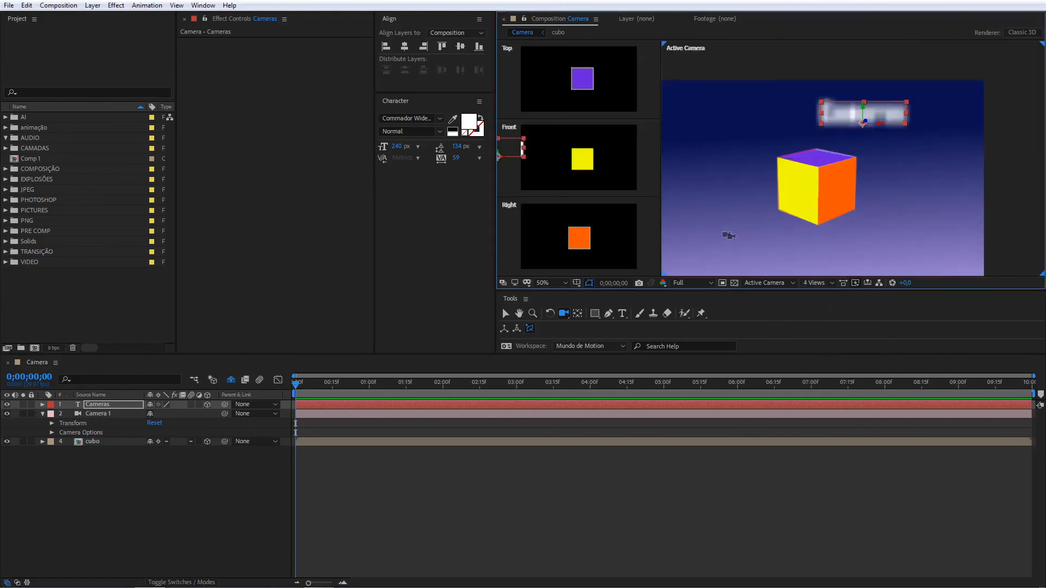
{"action": "left_click", "coordinate": [812, 283]}
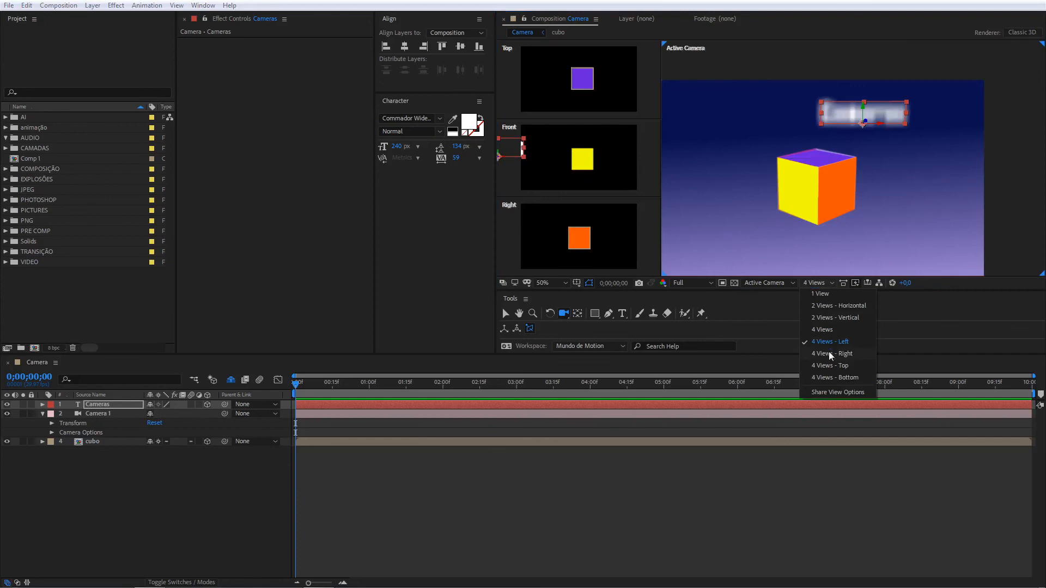
{"action": "left_click", "coordinate": [830, 354]}
{"action": "left_click", "coordinate": [820, 283]}
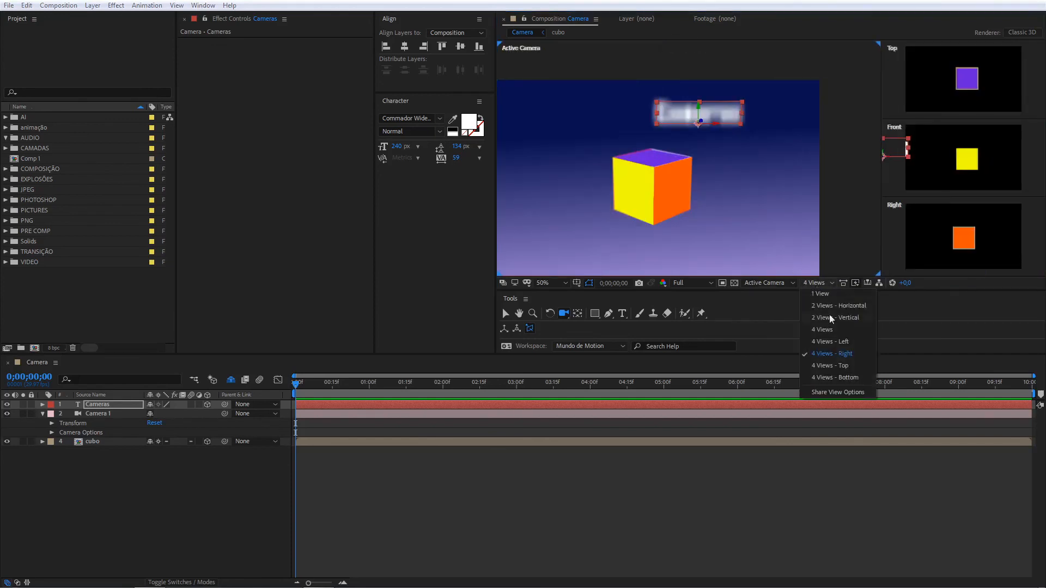
{"action": "left_click", "coordinate": [842, 365]}
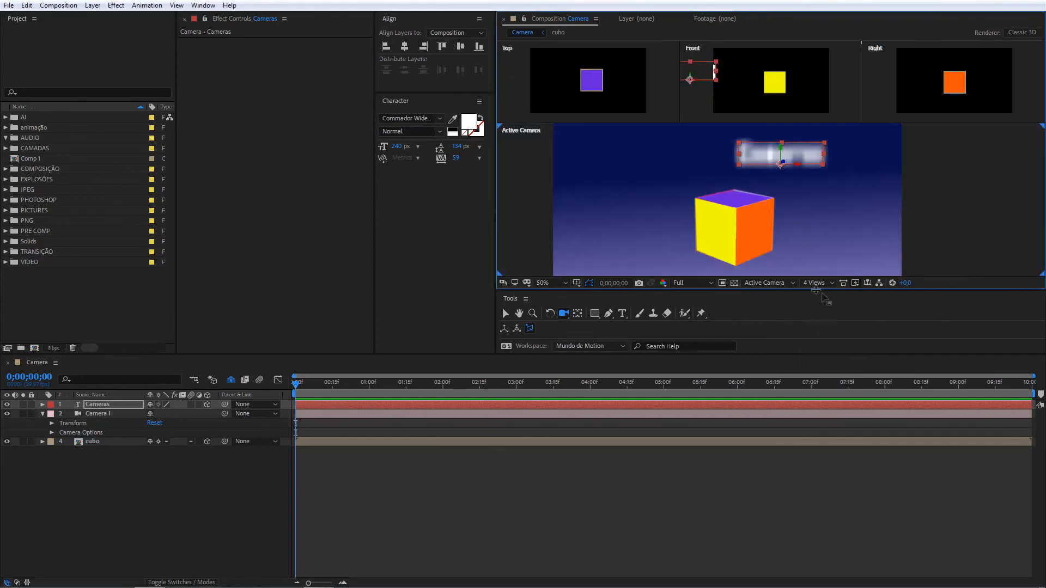
Step: Set the view layout to 4 Views - Bottom and make the Composition panel taller
{"action": "left_click", "coordinate": [814, 283]}
{"action": "left_click", "coordinate": [835, 376]}
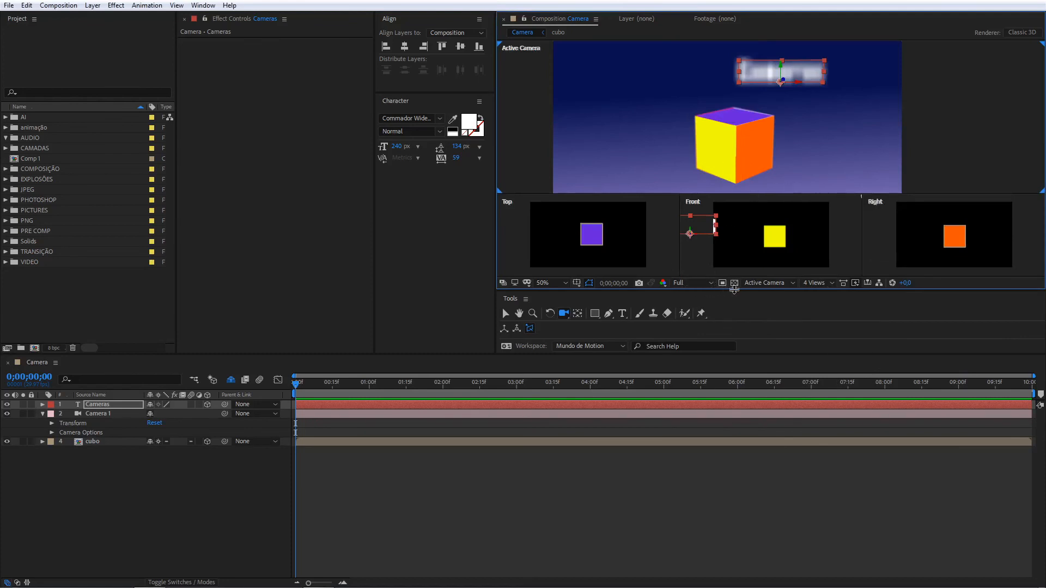
{"action": "left_click_drag", "start_coordinate": [735, 290], "coordinate": [743, 333]}
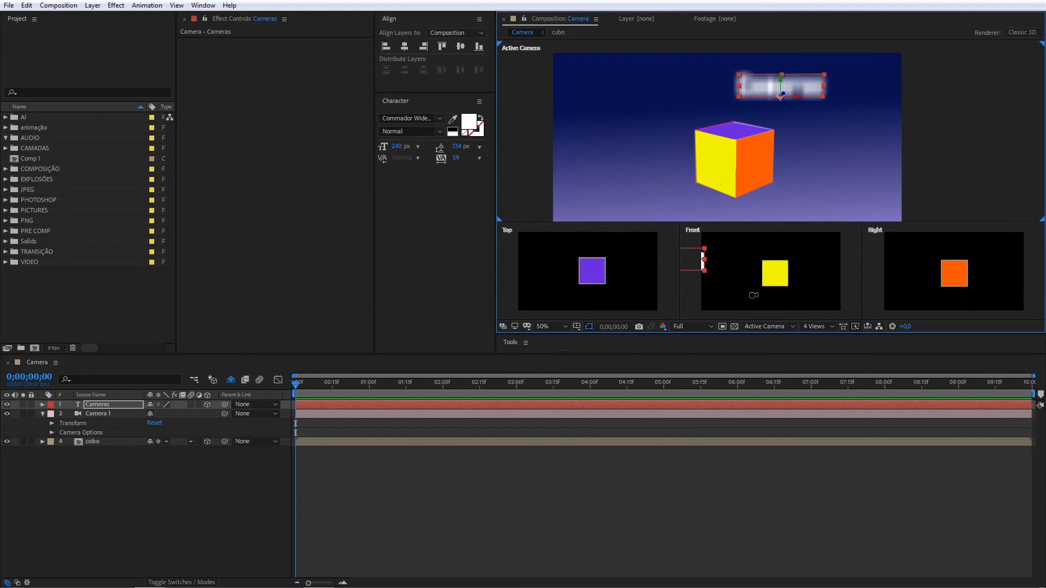
Step: Deselect the Cameras layer, raise the preview exposure to +4,4 and reset it to +0,0
{"action": "left_click", "coordinate": [126, 466]}
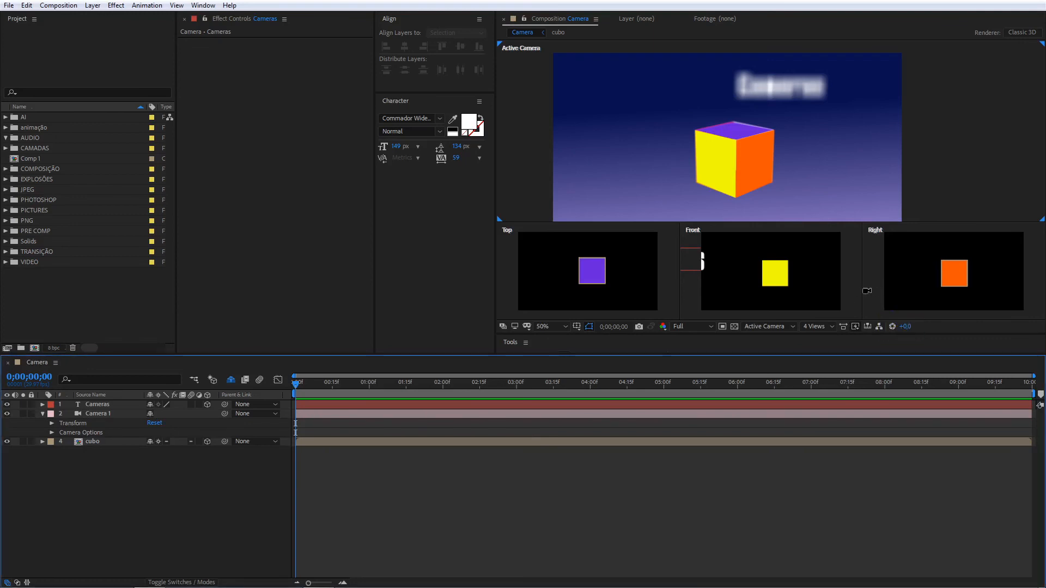
{"action": "left_click_drag", "start_coordinate": [905, 326], "coordinate": [948, 332]}
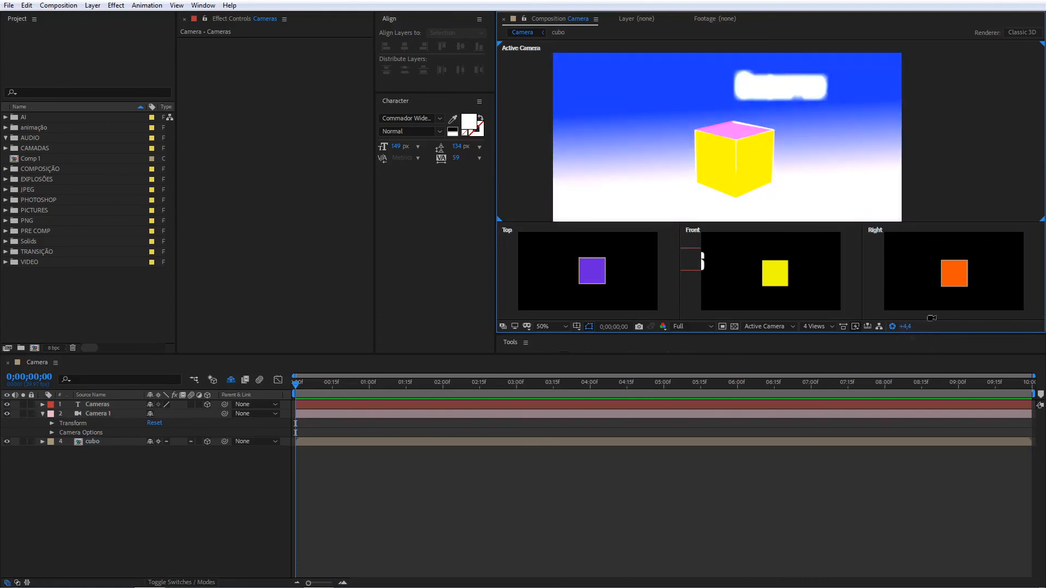
{"action": "left_click", "coordinate": [893, 327]}
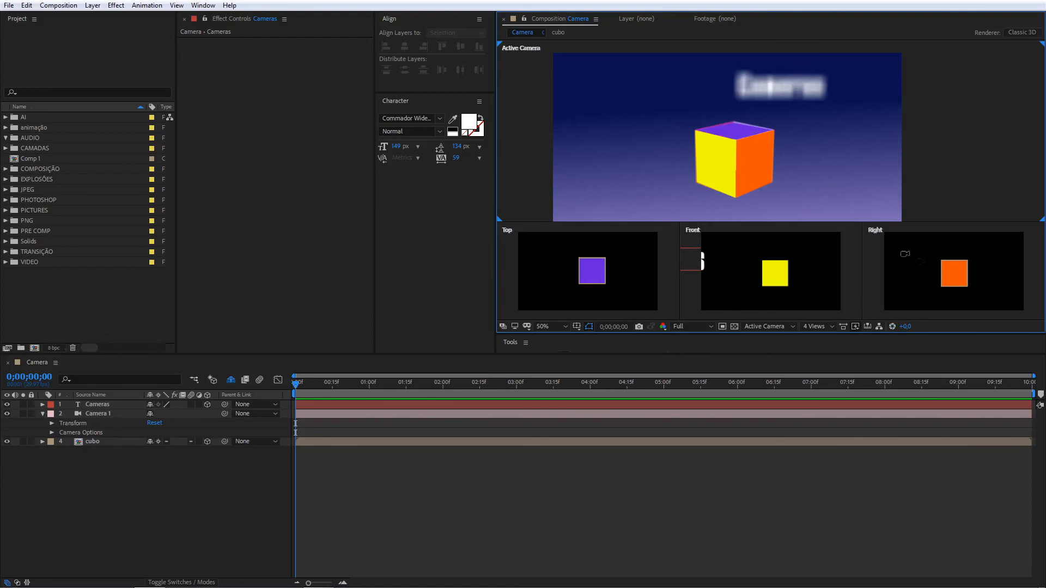